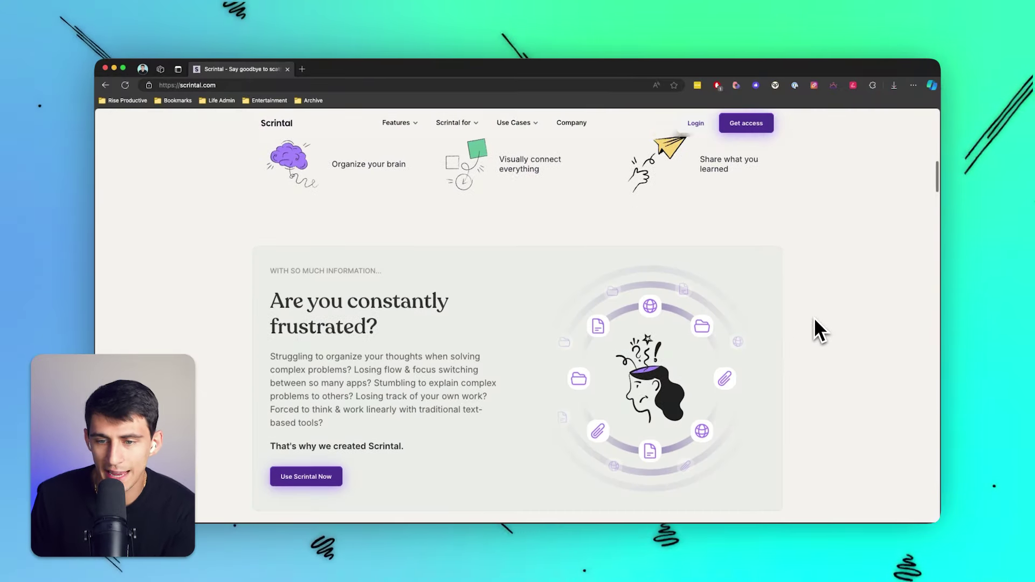
Step: Switch to the Scrintal desktop app and check the Web Links list before returning to My Desk
scroll(809, 318, "down", 3)
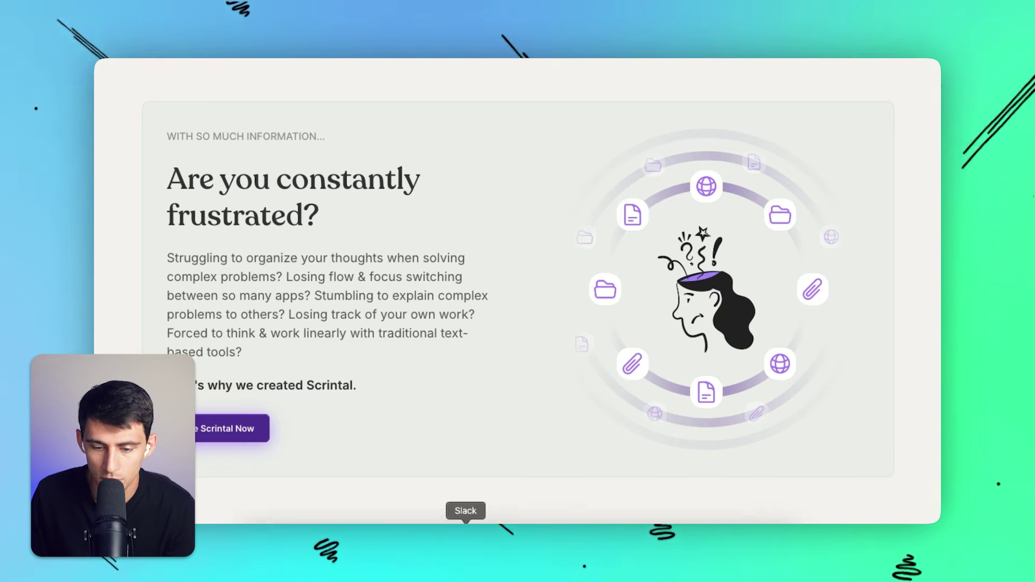
left_click(561, 508)
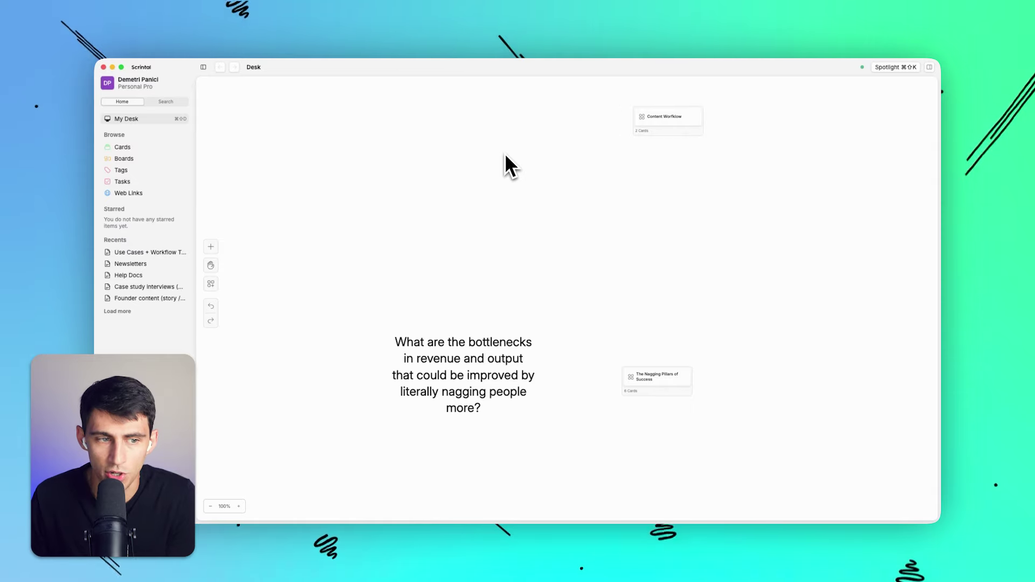
left_click(151, 193)
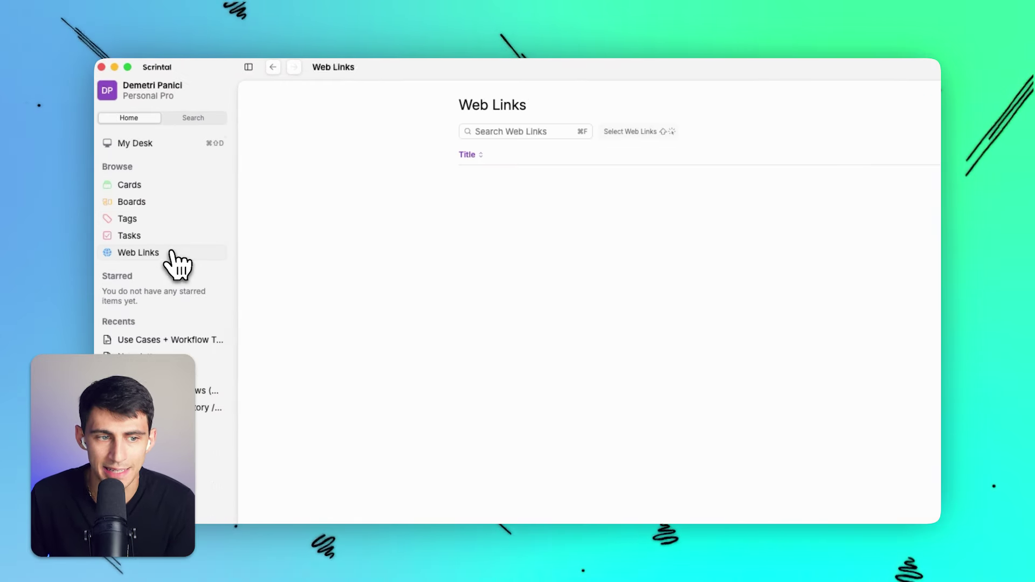
key("super+shift+d")
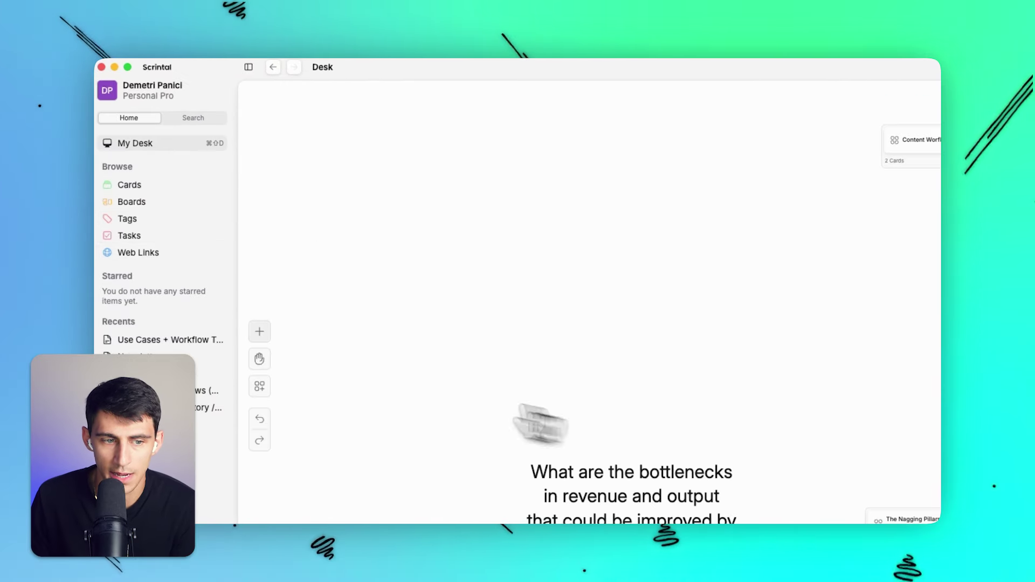
left_click(148, 144)
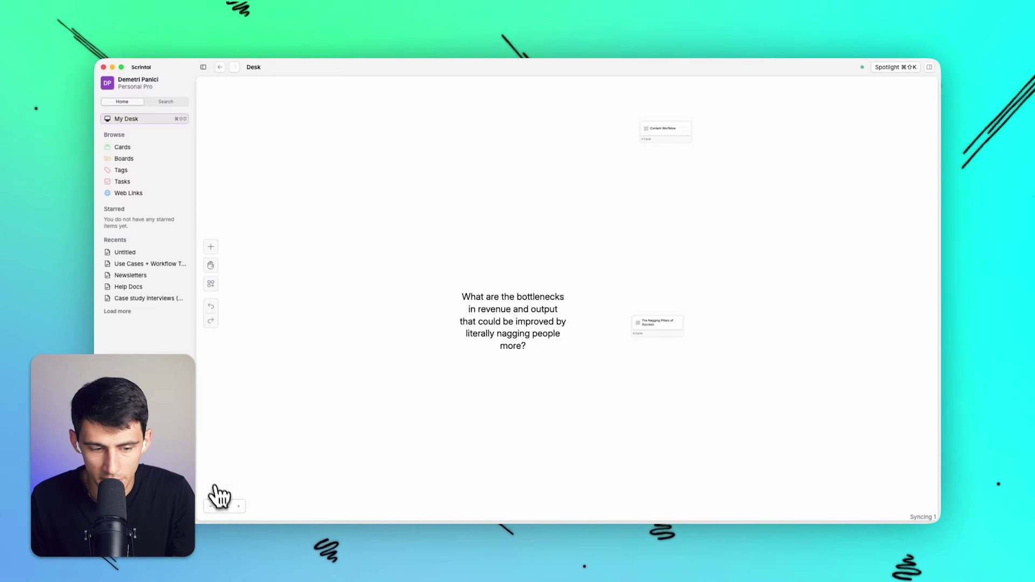
Step: Add a new board in the empty area of the desk below the bottlenecks text and open it
left_click(210, 265)
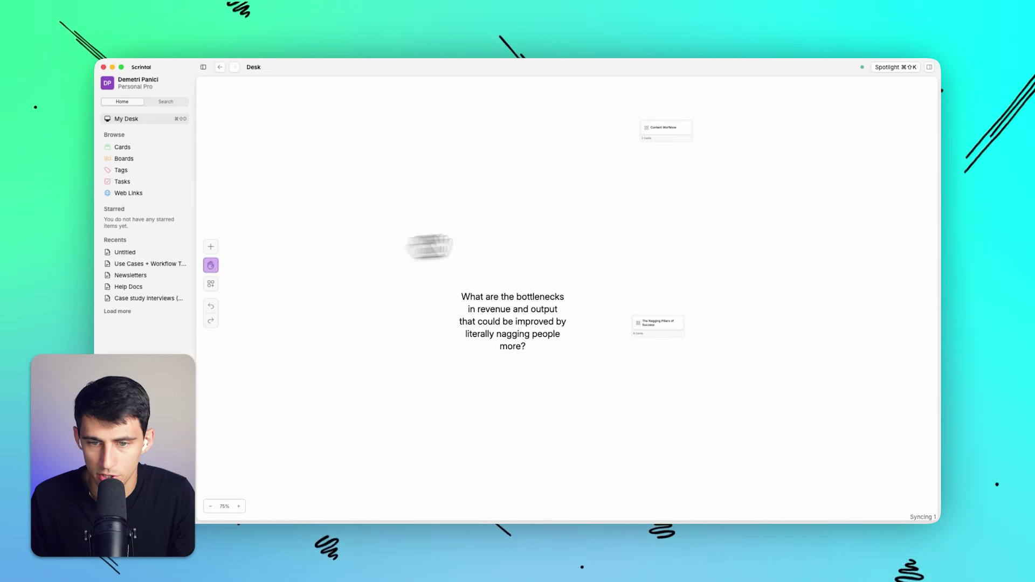
left_click_drag(532, 419, 509, 336)
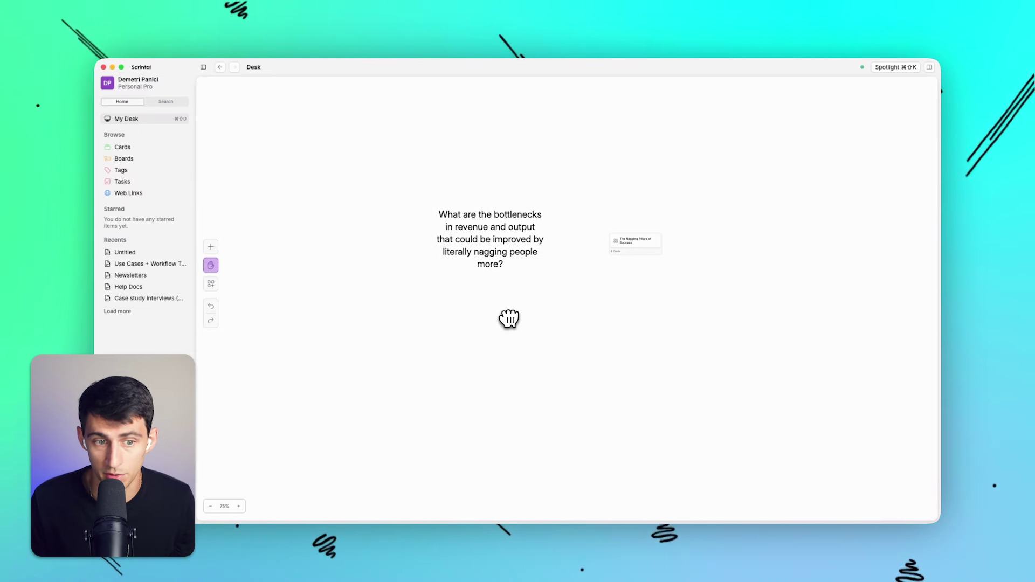
key("Escape")
left_click(210, 246)
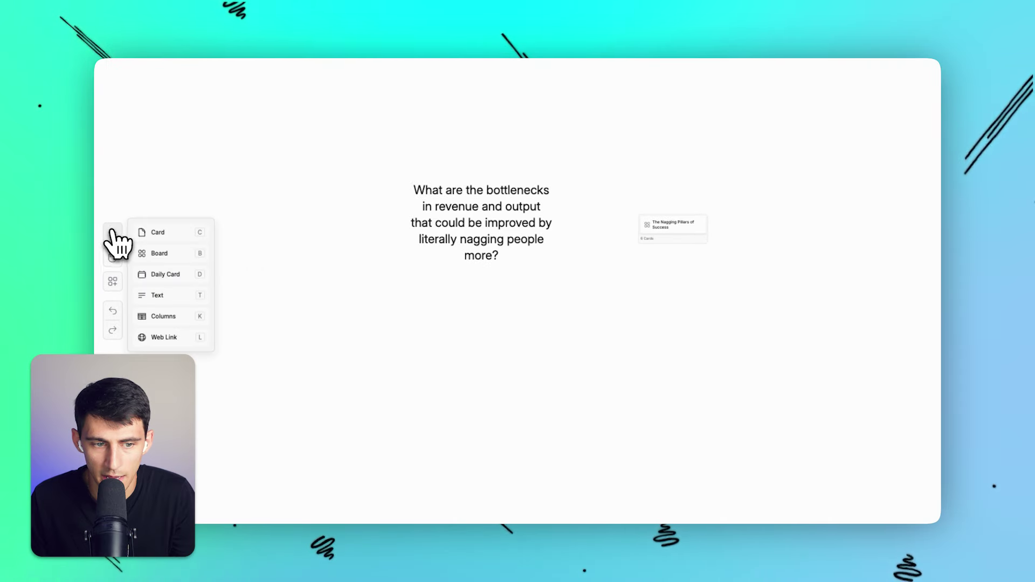
left_click(158, 249)
double_click(509, 354)
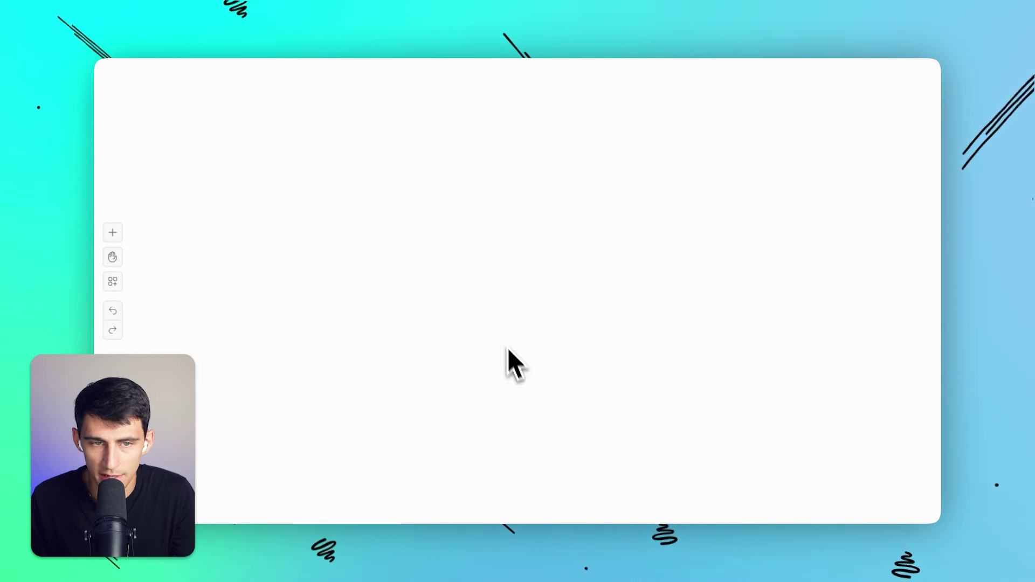
left_click_drag(522, 254, 744, 370)
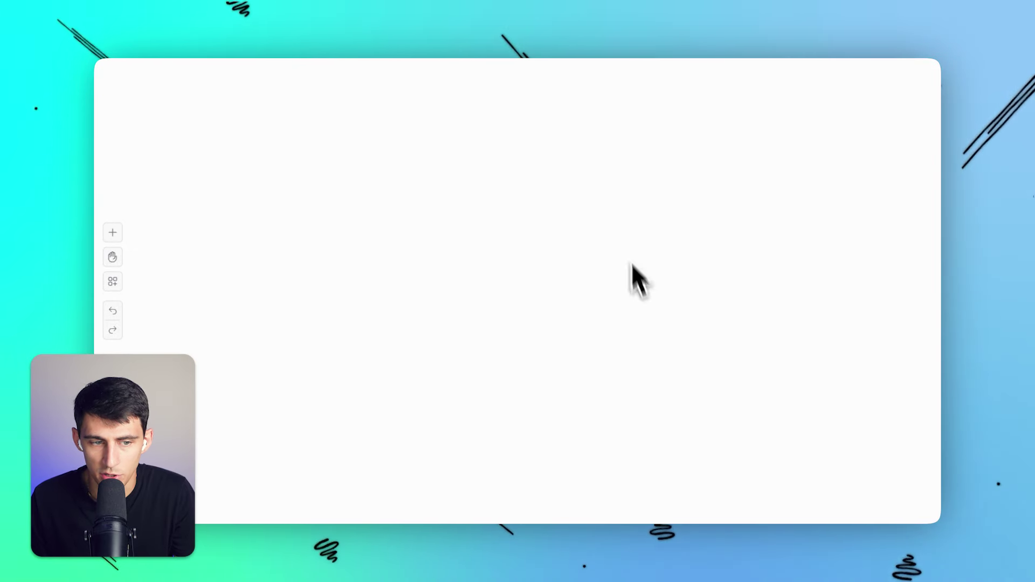
Step: Rename the new board as "Running Science"
key("ctrl+super+f")
left_click(532, 80)
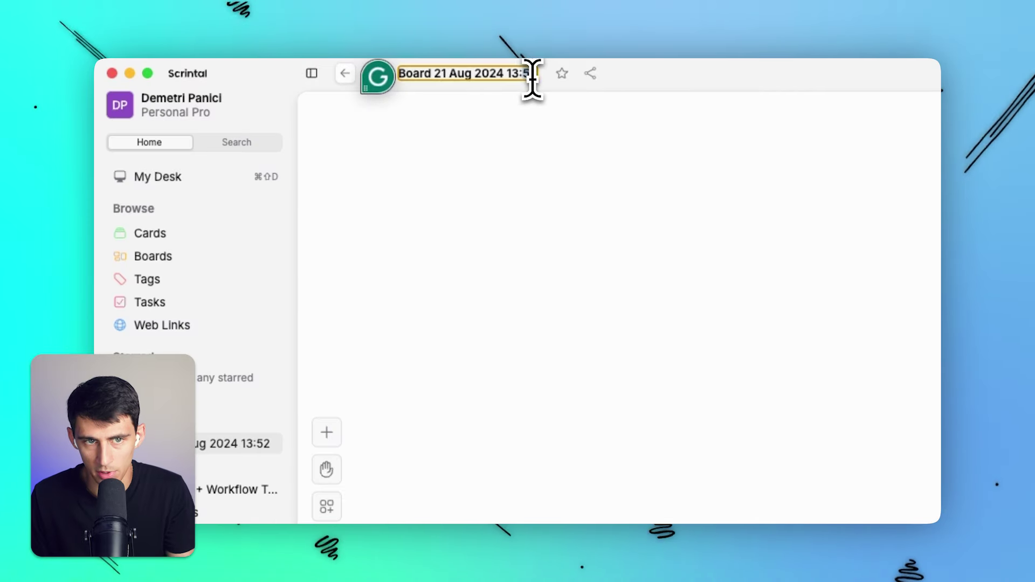
key("super+a")
type("Ru")
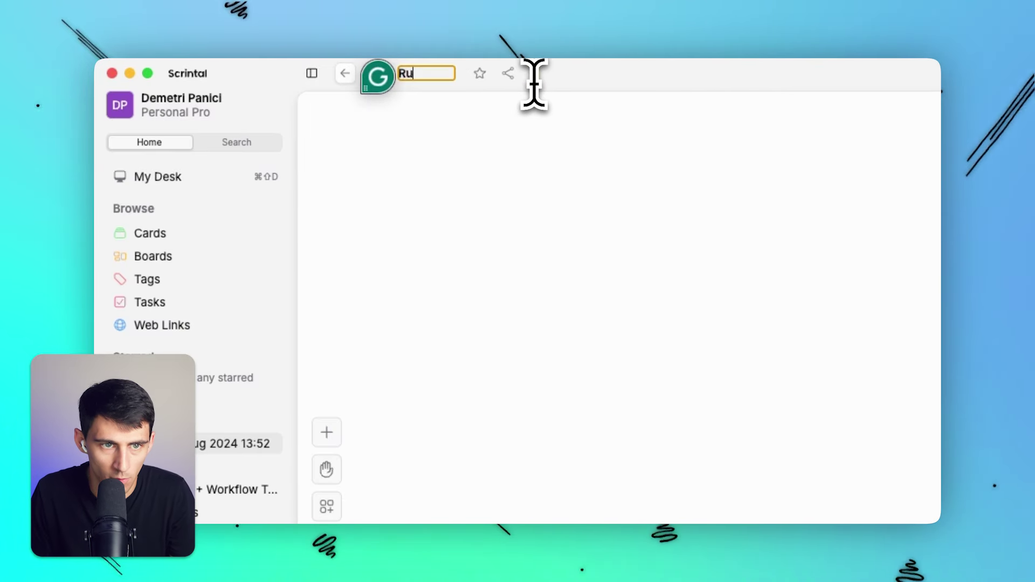
type("nning Ch")
key("BackSpace")
key("BackSpace")
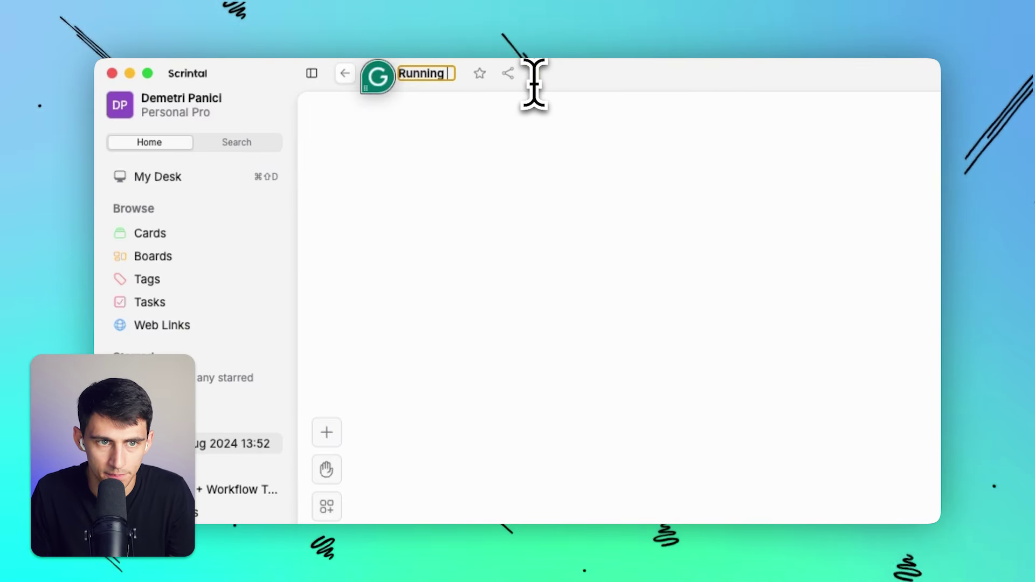
type("Science")
key("Return")
Step: Add a blank card to the Running Science board
left_click(327, 432)
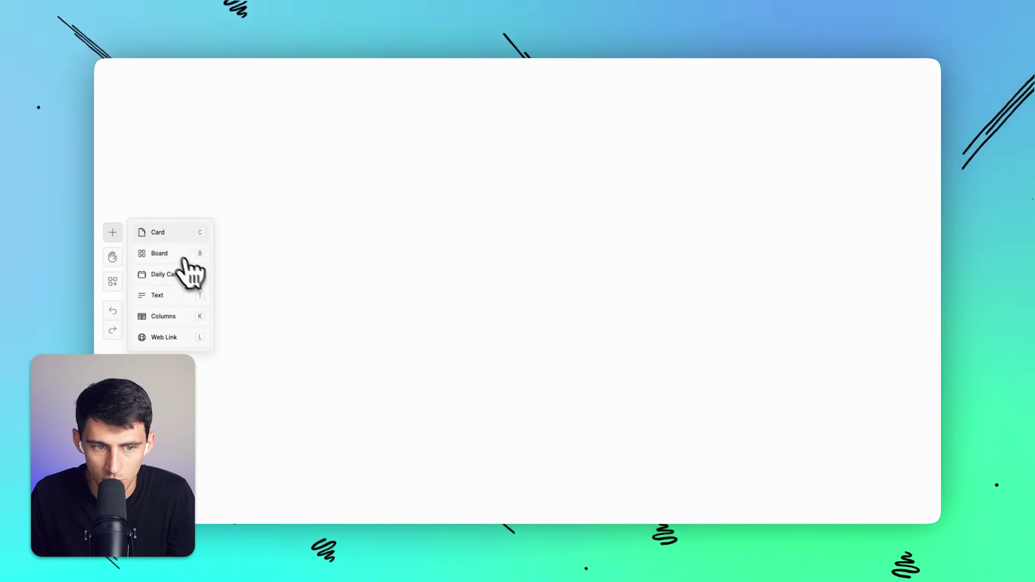
left_click(165, 233)
left_click(393, 273)
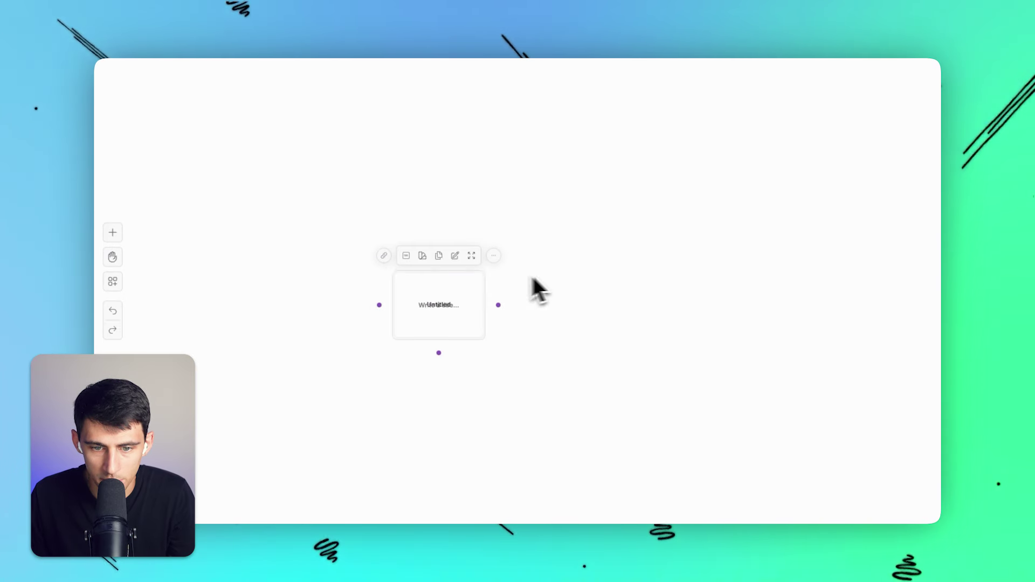
double_click(435, 300)
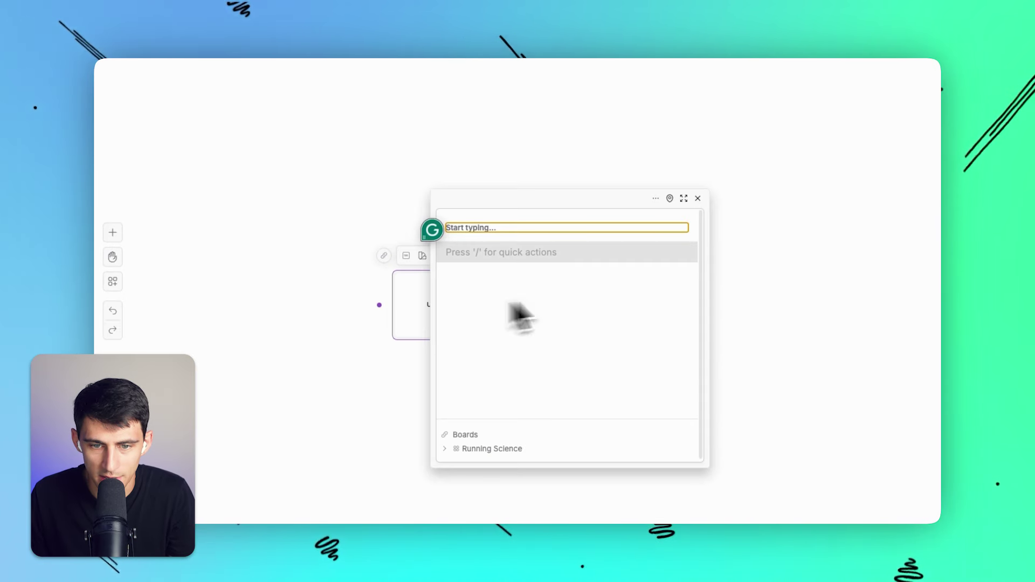
left_click(529, 258)
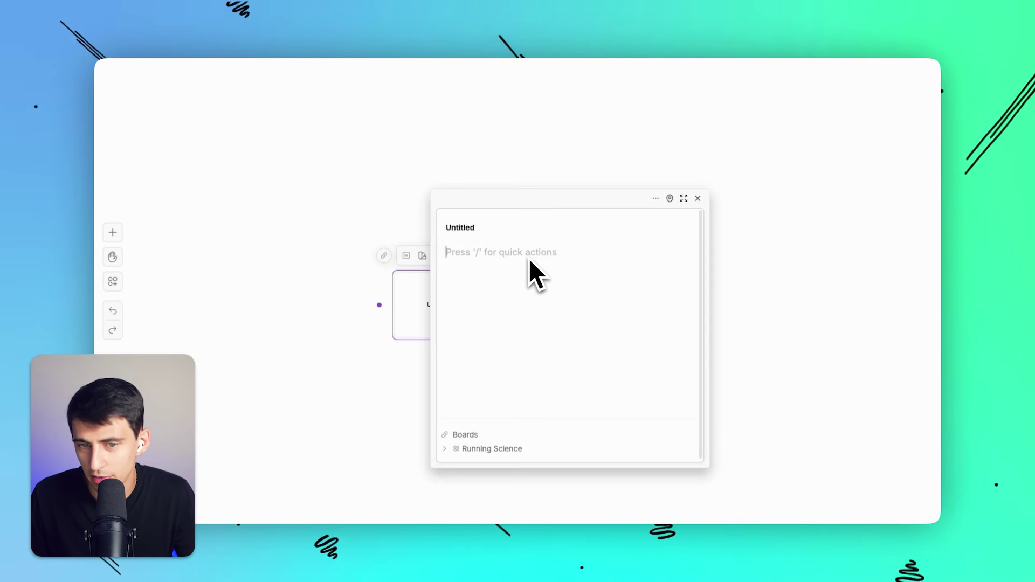
left_click(697, 199)
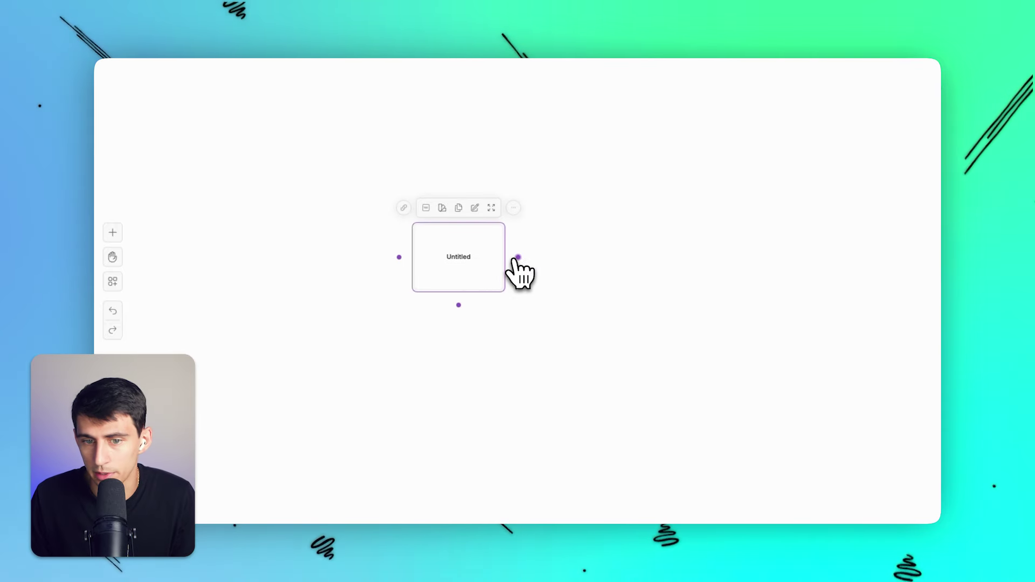
Step: Build a linked row of four cards titled Easy Runs, Long Runs, Workouts and Lifting for Injury Prevention
left_click_drag(518, 257, 608, 260)
type("Easy R")
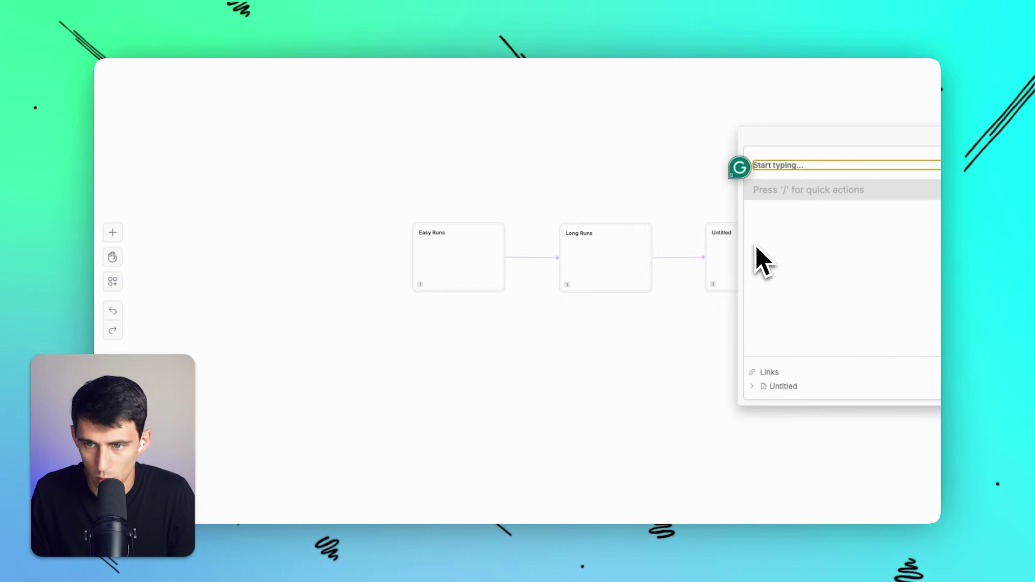
type("Workouts")
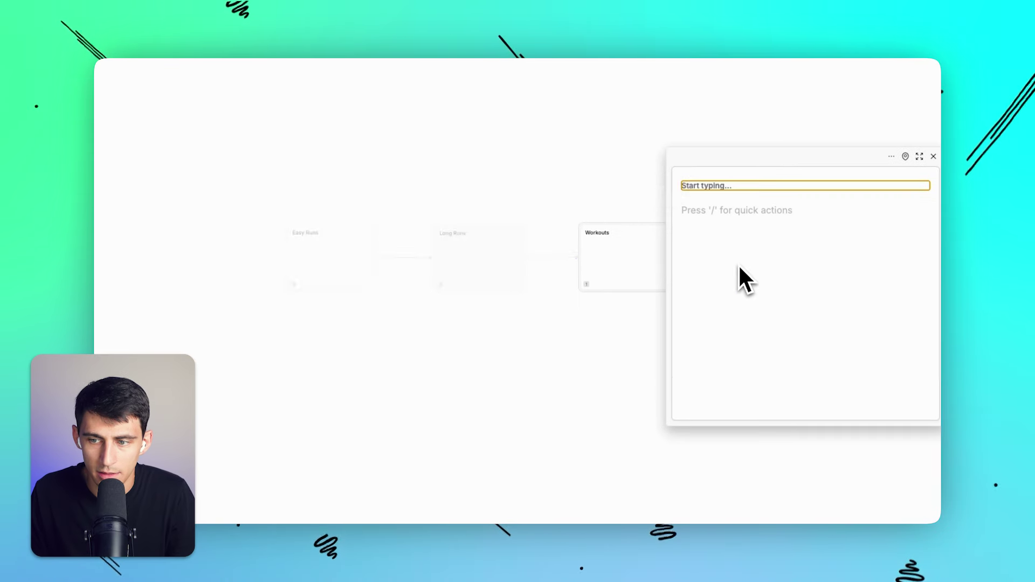
type("Lifti")
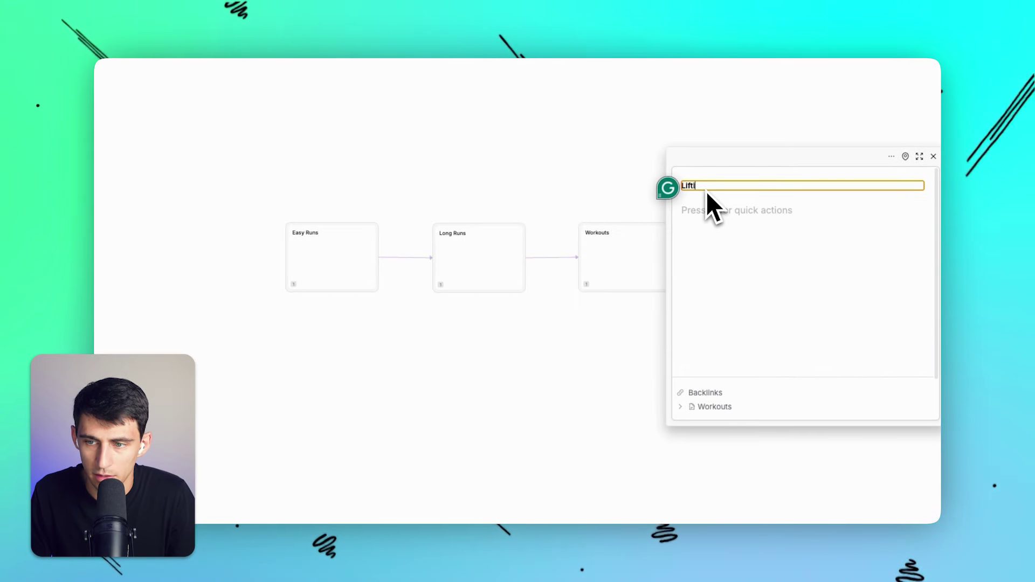
type("ng for Injury Prevention")
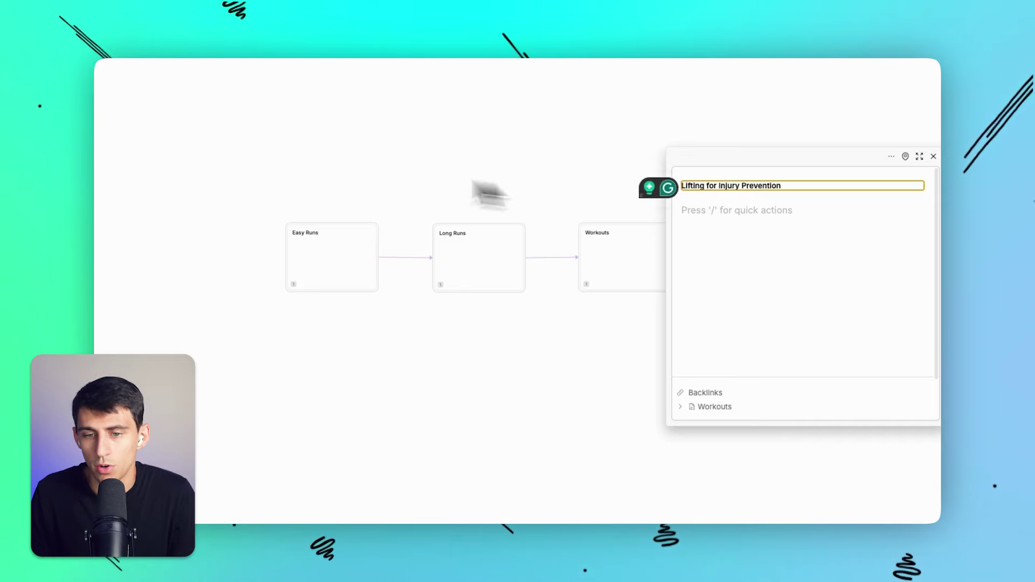
left_click(323, 150)
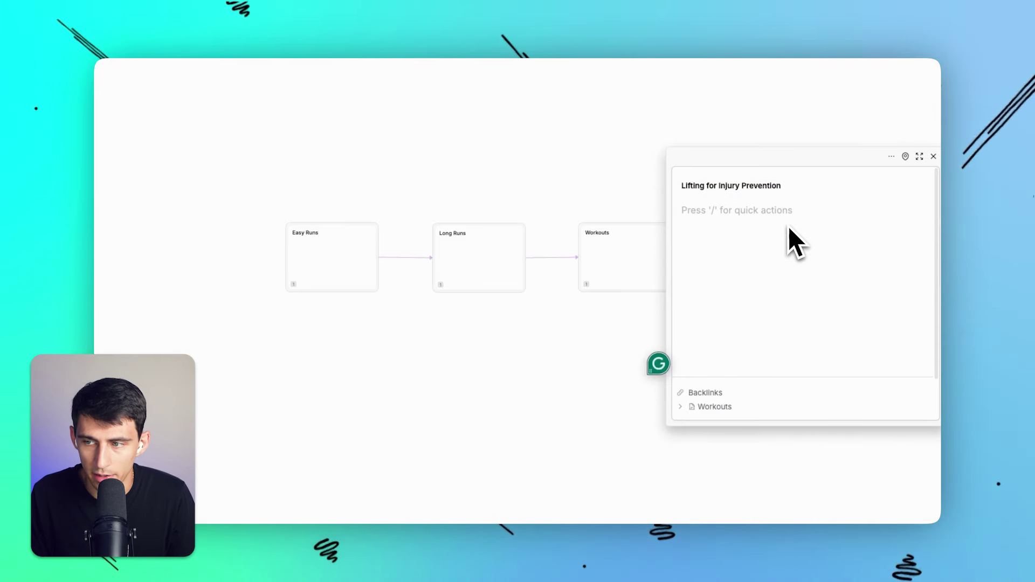
left_click(932, 157)
Step: Read the explanation and scientific effects in the Easy / Recovery Runs card, and return to the board
double_click(341, 252)
scroll(384, 235, "down", 2)
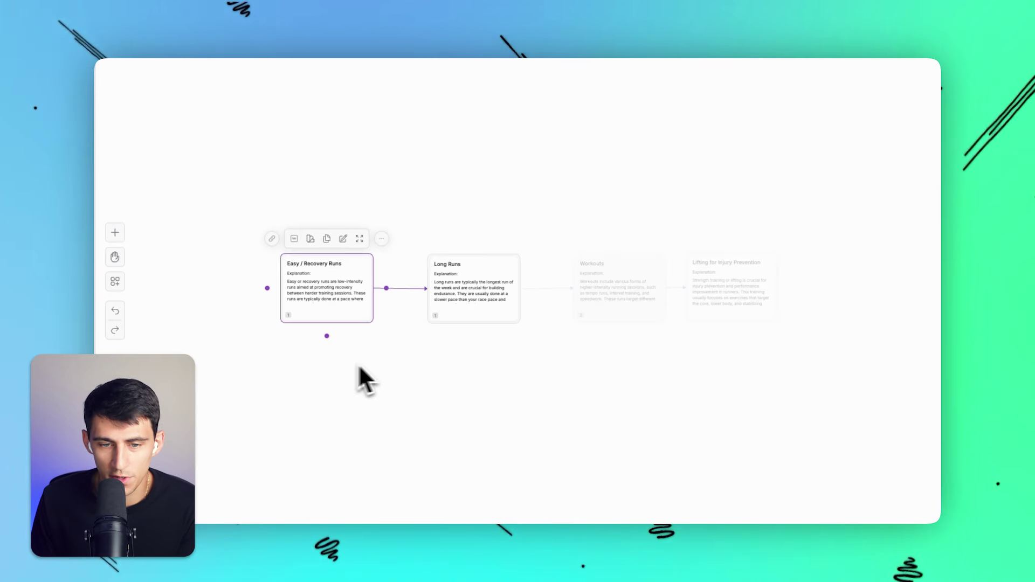
left_click(343, 239)
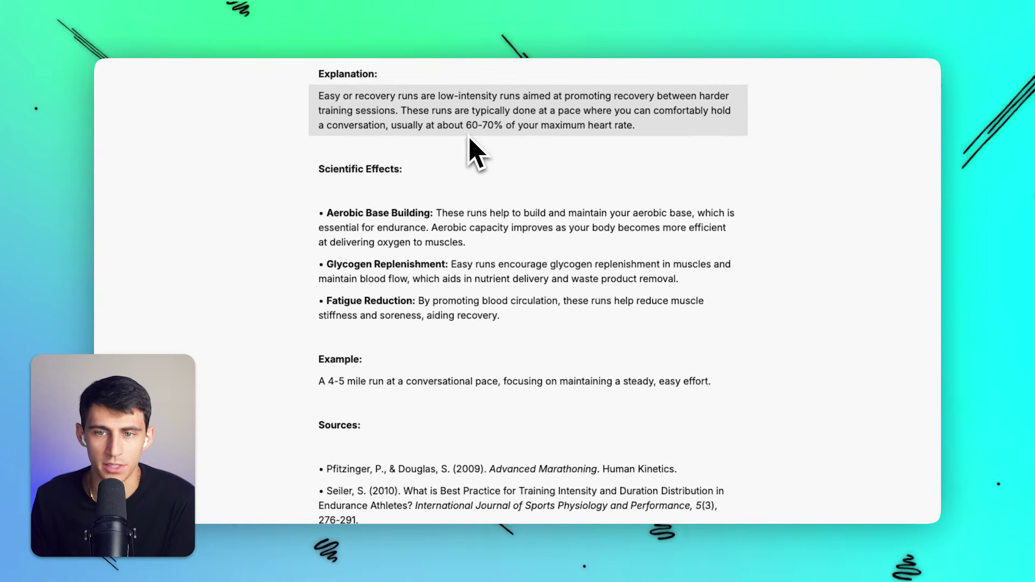
left_click_drag(380, 298, 448, 302)
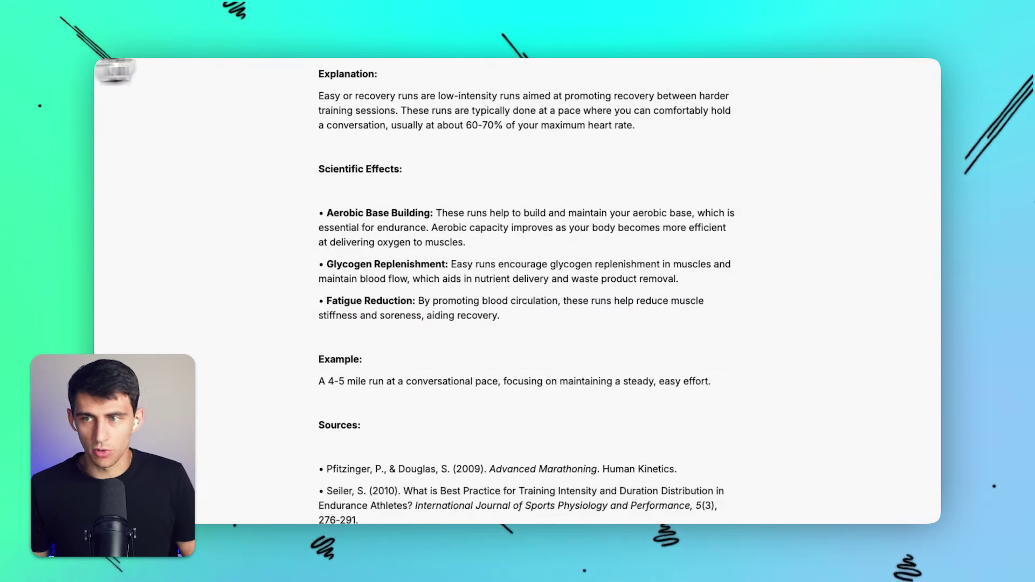
key("Escape")
left_click(221, 85)
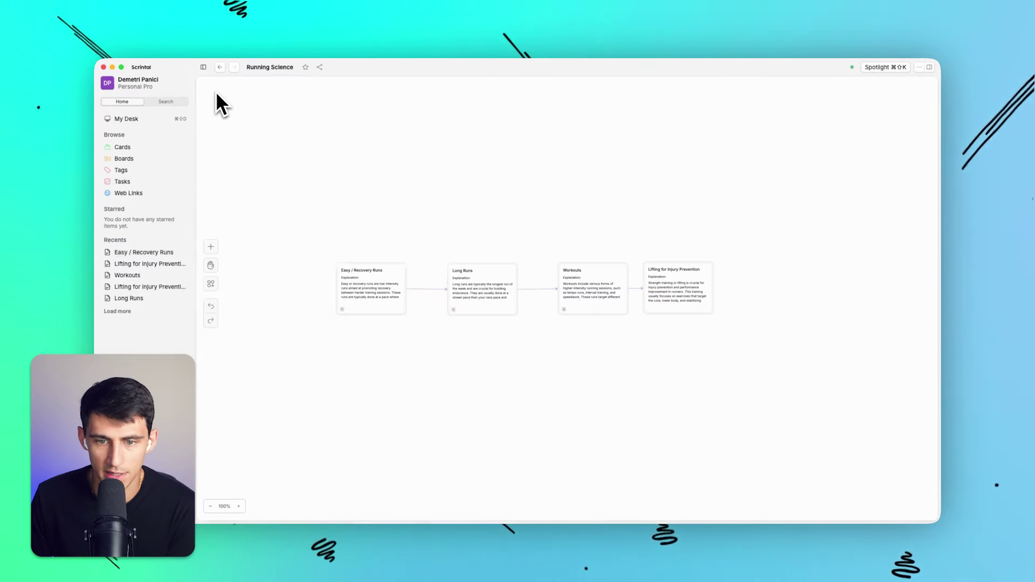
right_click(450, 359)
left_click(545, 364)
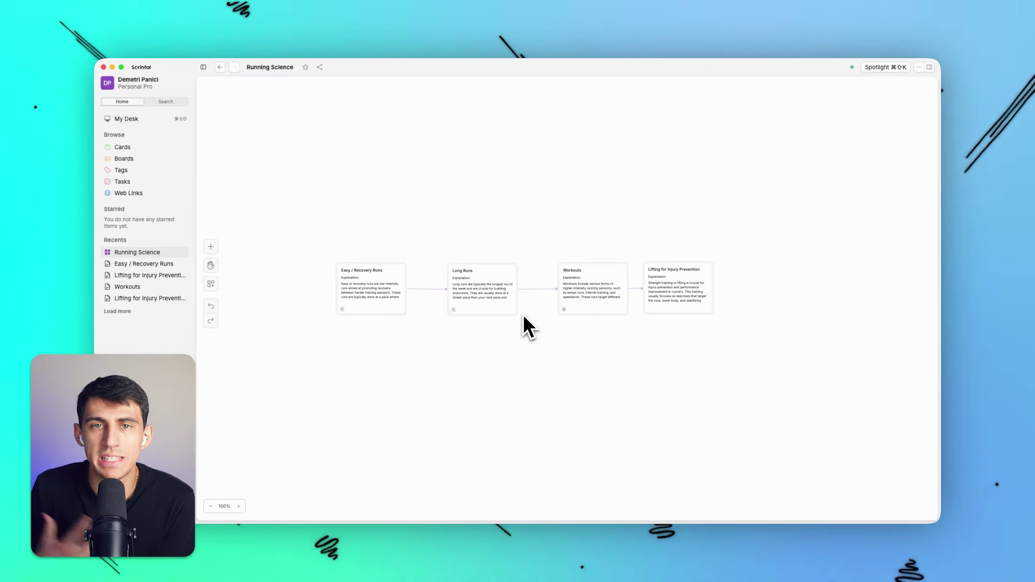
key("super+period")
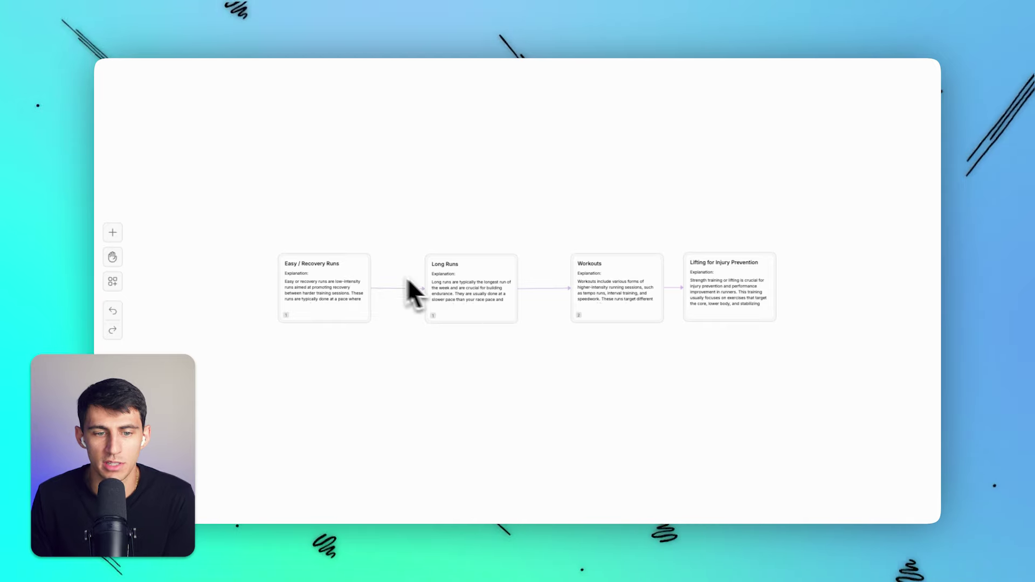
left_click(359, 272)
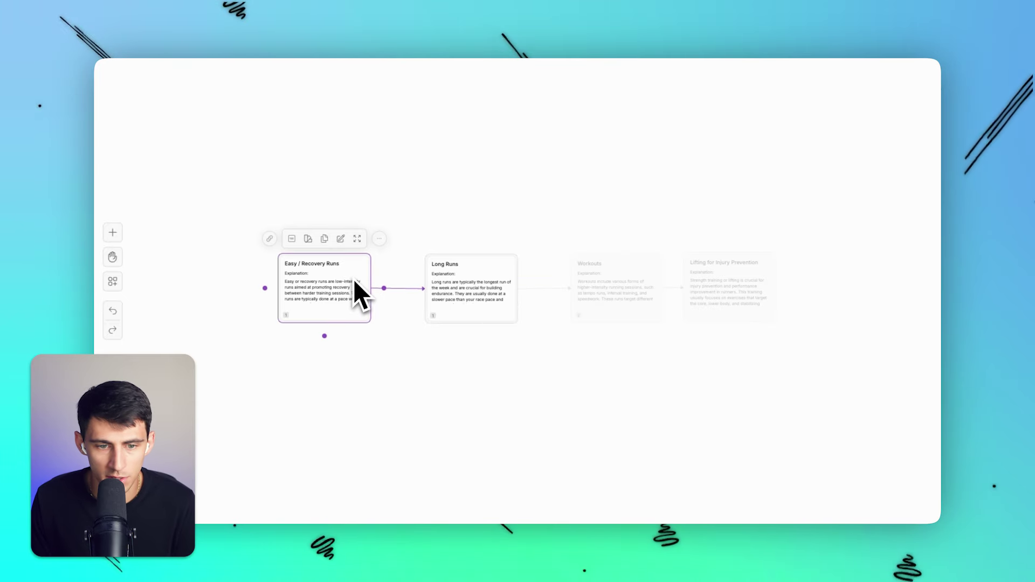
left_click(332, 398)
Step: Add a linked card titled "Action Items to Take / Things to Learn" below Easy / Recovery Runs and open it for editing
left_click(314, 305)
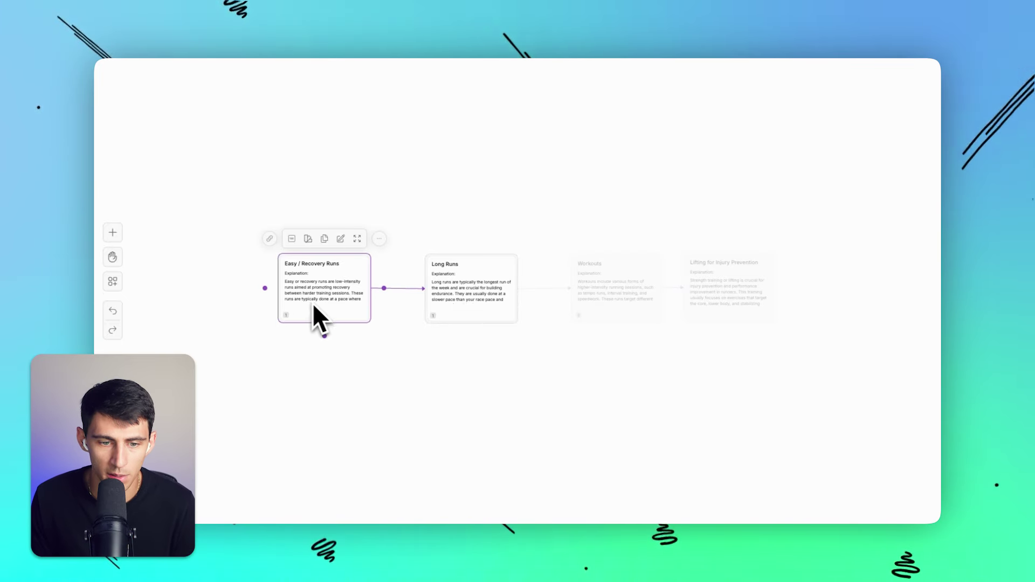
left_click_drag(325, 343, 325, 374)
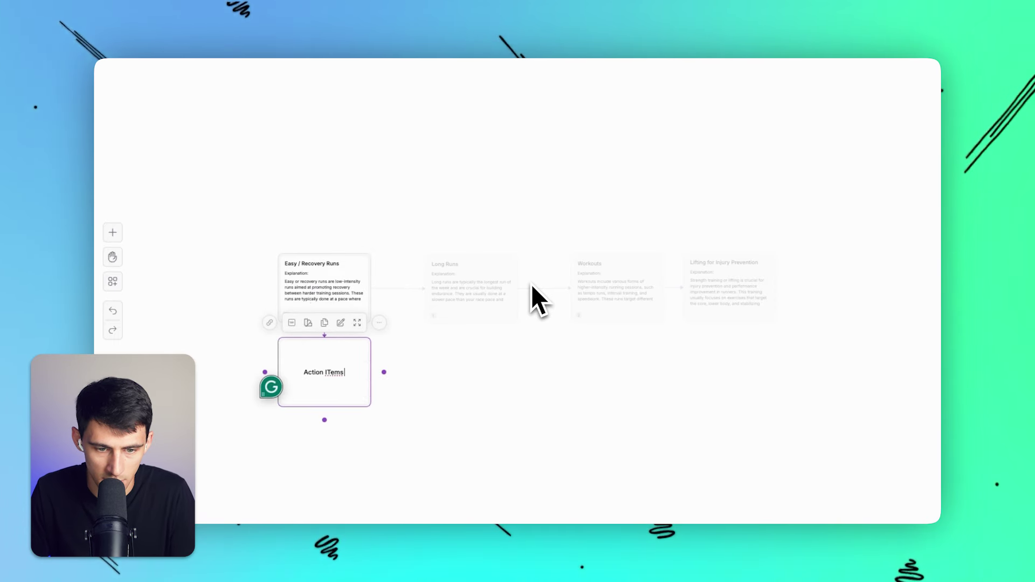
type("hings to Learn")
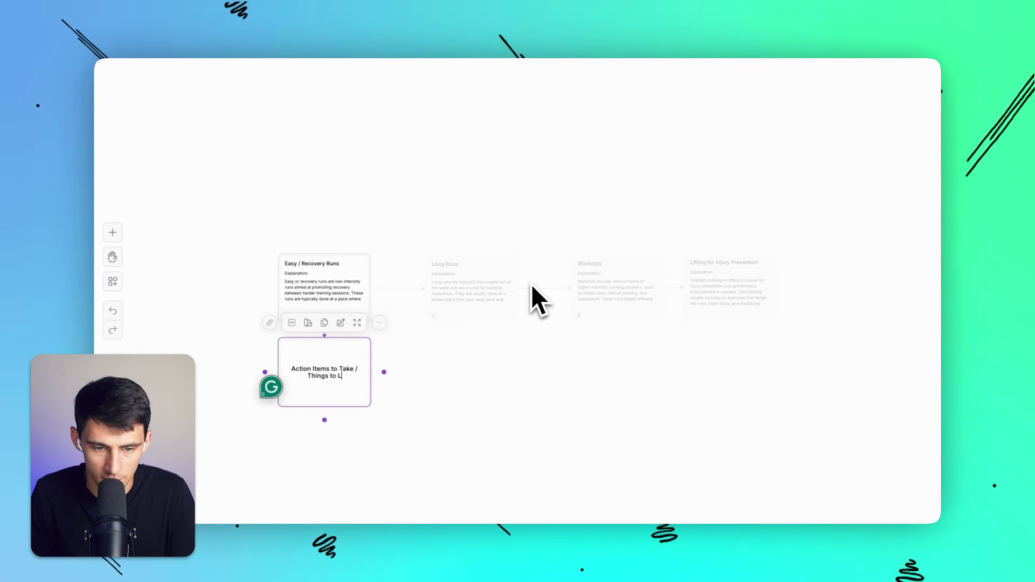
left_click(480, 399)
left_click(321, 368)
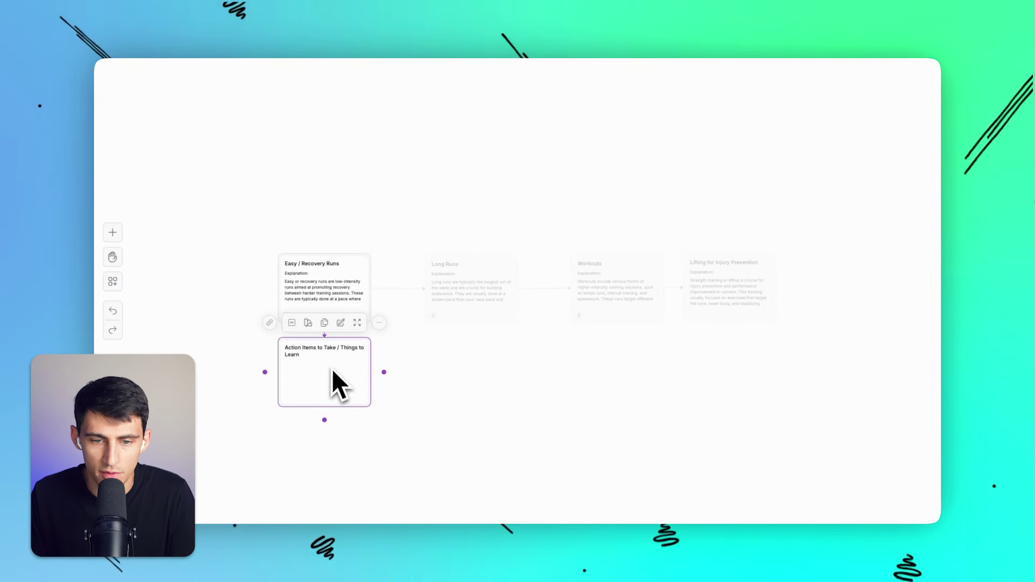
double_click(332, 368)
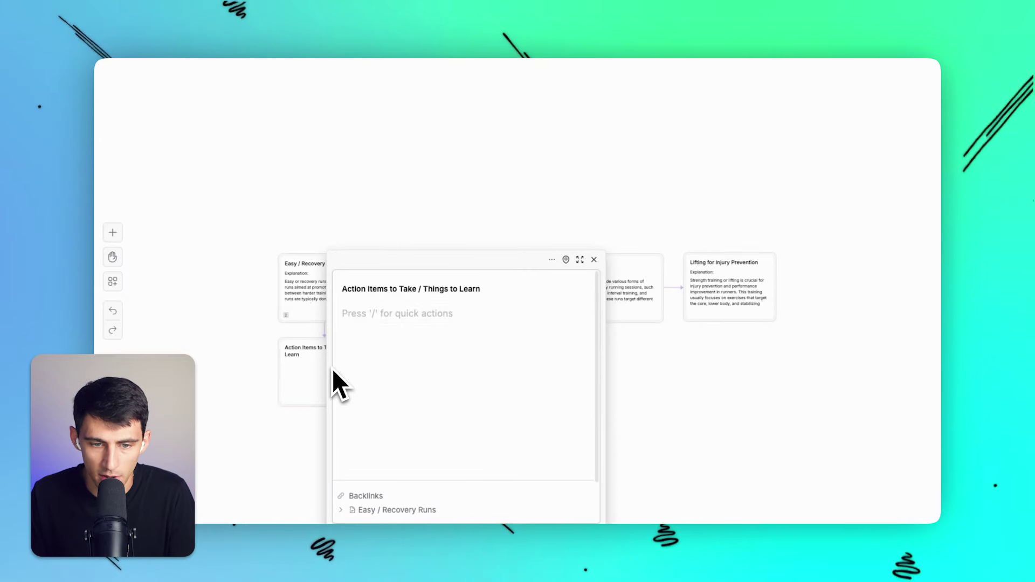
Step: Expand the new card to full view and add level-2 headings "Action Items to Take" and "Things to Learn"
left_click(579, 259)
type("/")
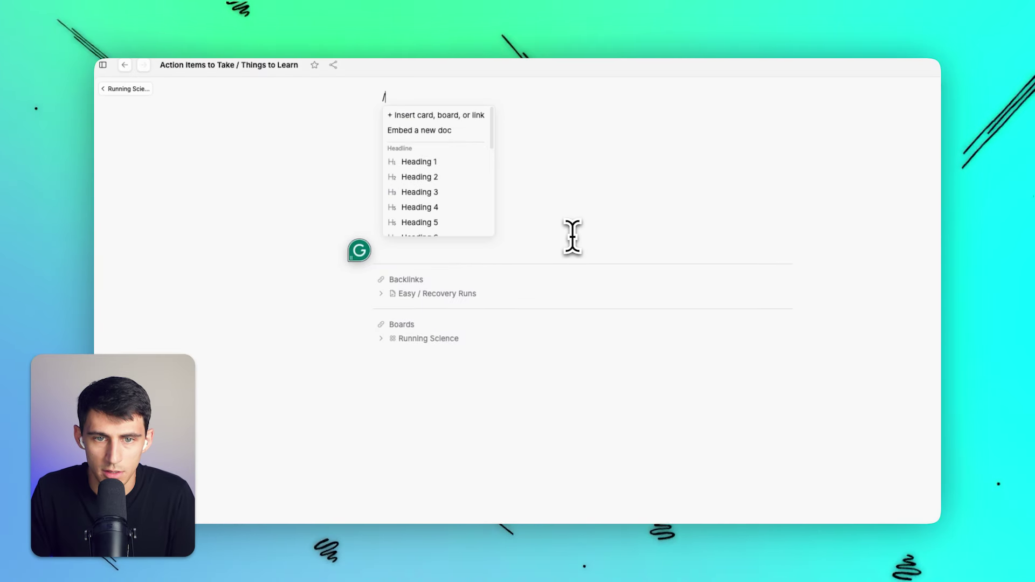
type("h2")
key("Return")
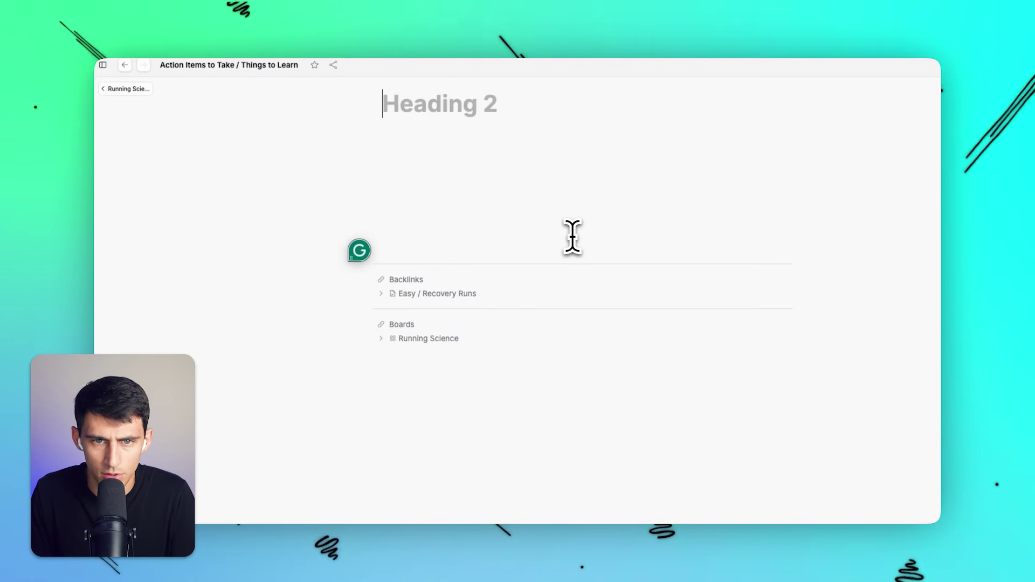
type("Action Items")
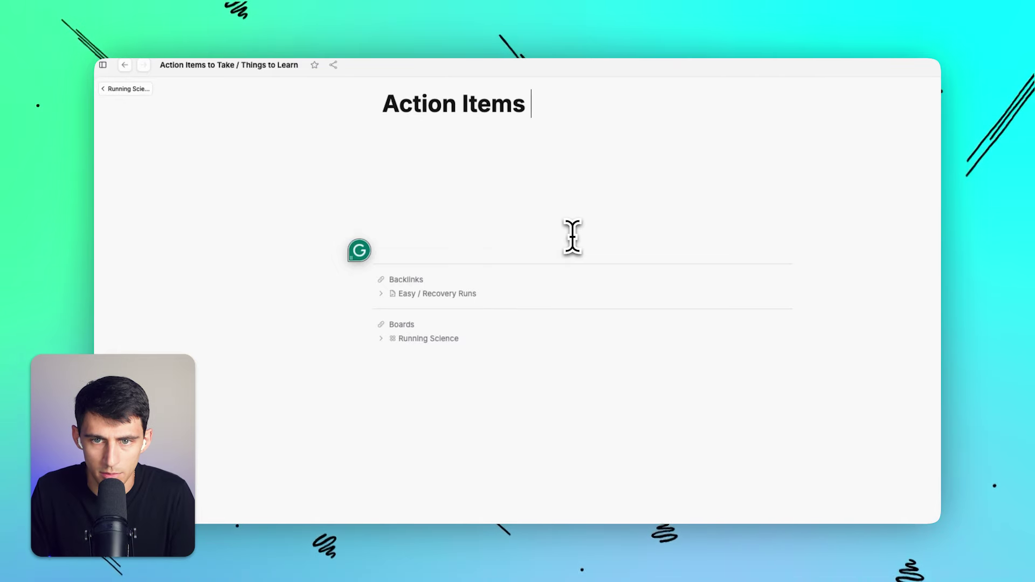
type(" to Take")
key("Return")
type("Things to L")
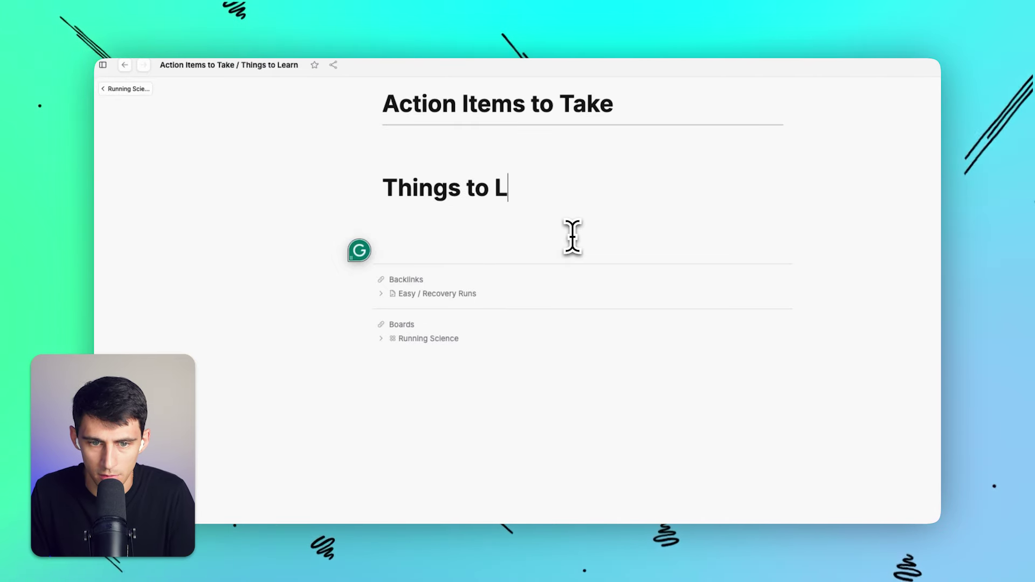
type("earn")
key("Return")
Step: Insert an empty to-do checkbox under both the Things to Learn and Action Items to Take headings
type("/to")
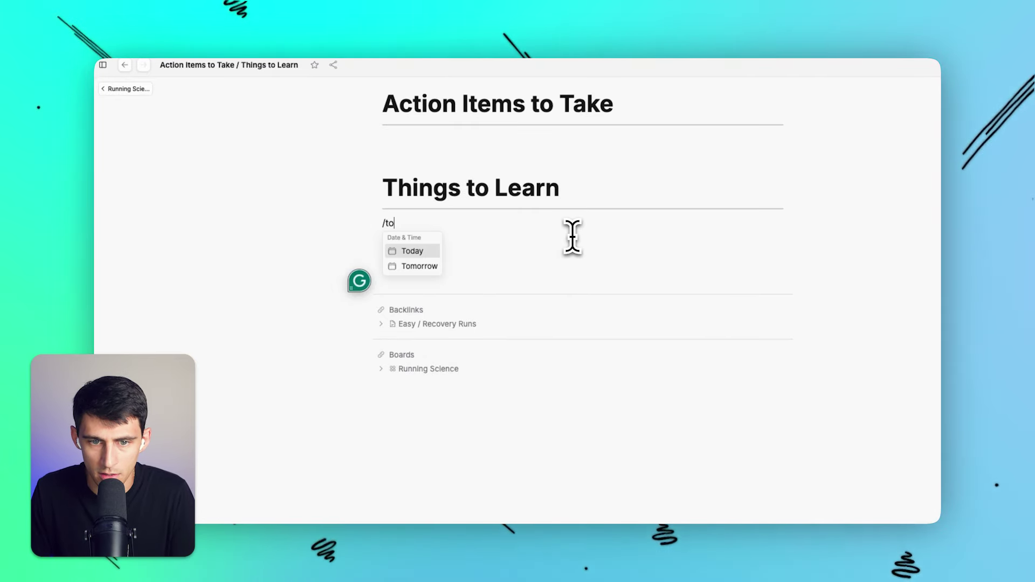
type("do")
key("Return")
key("BackSpace")
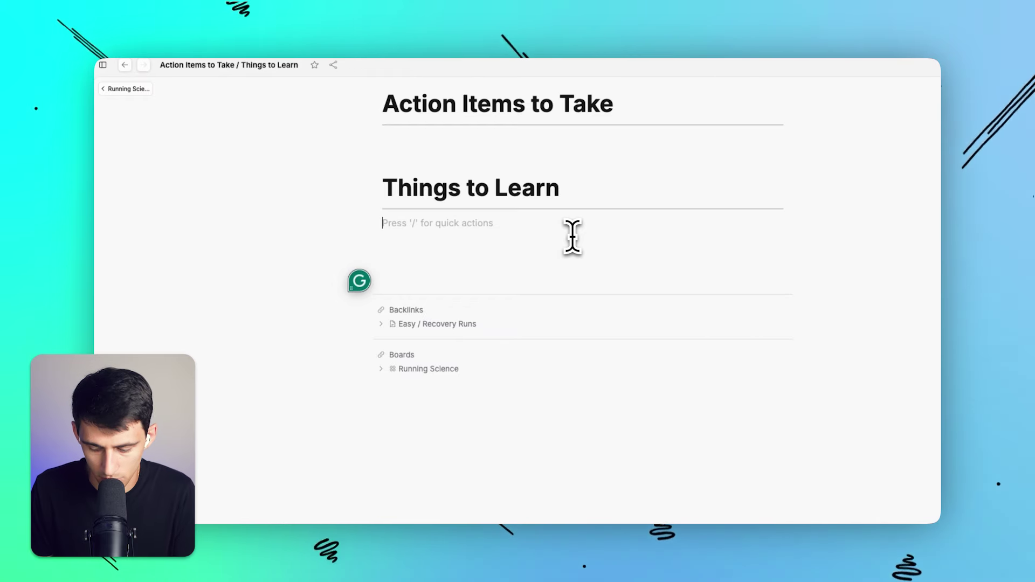
type("[] ")
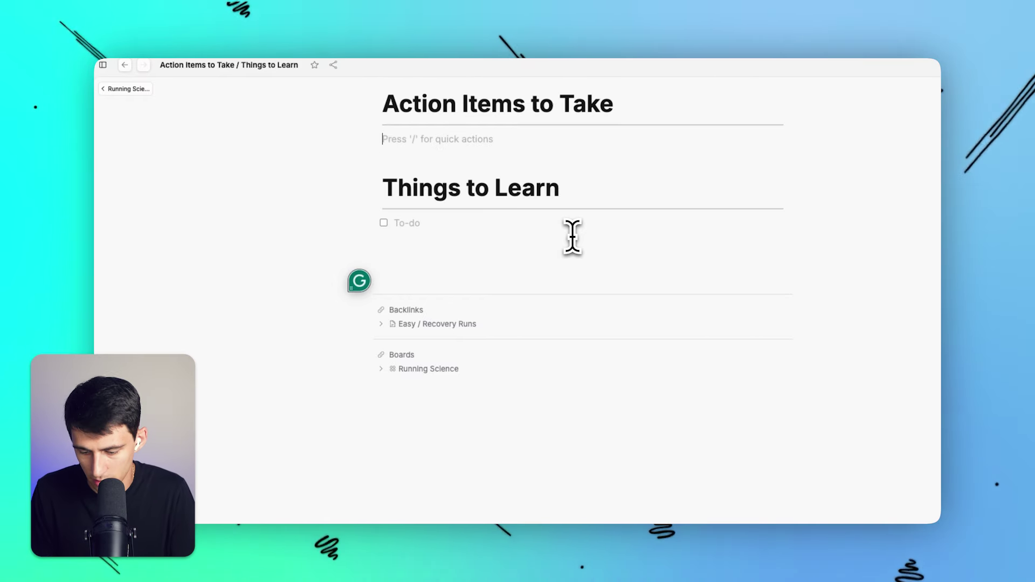
type("[")
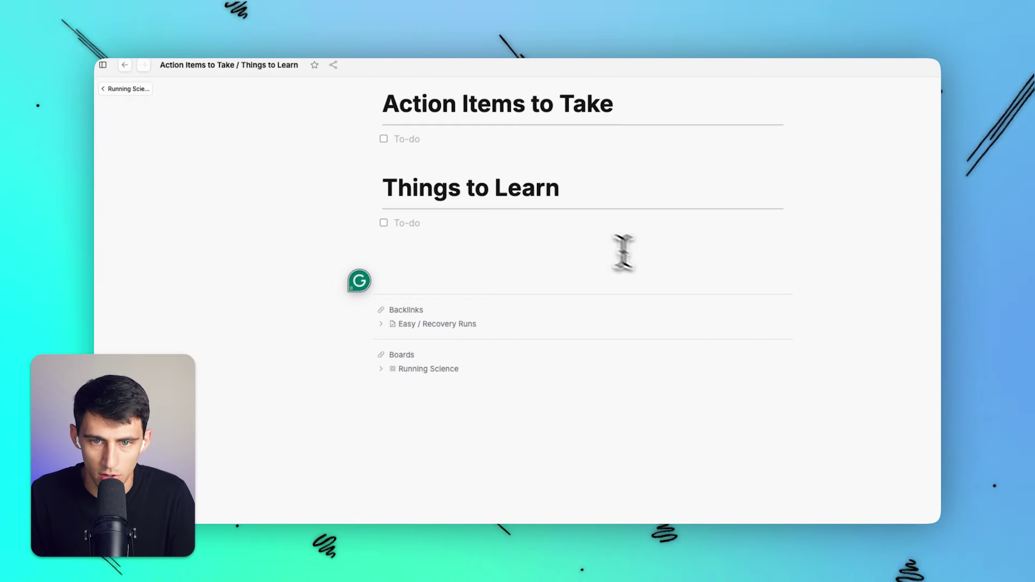
Step: Replace the checkbox under Things to Learn with a bullet reading "Jack Daniel’s Distance running formula on opinions regarding easy runs"
left_click(402, 244)
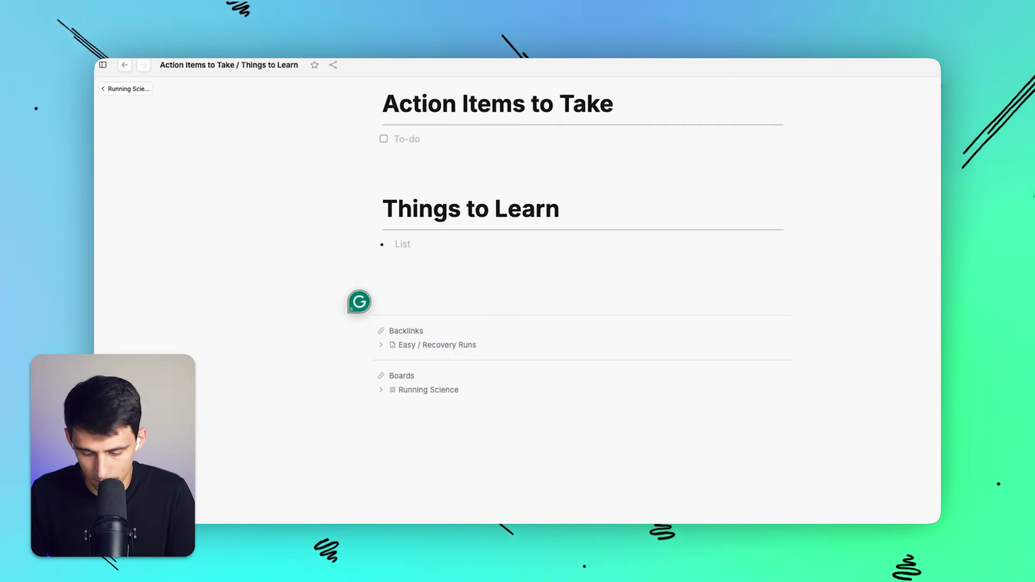
type("Jack Daniel’s Distance")
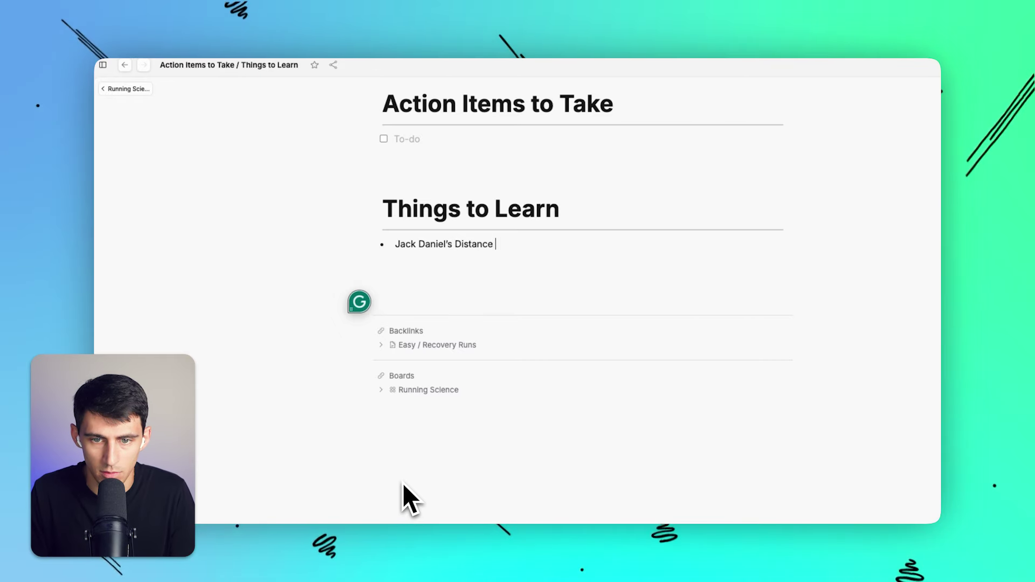
type(" running formula on opinions regarding easy runs")
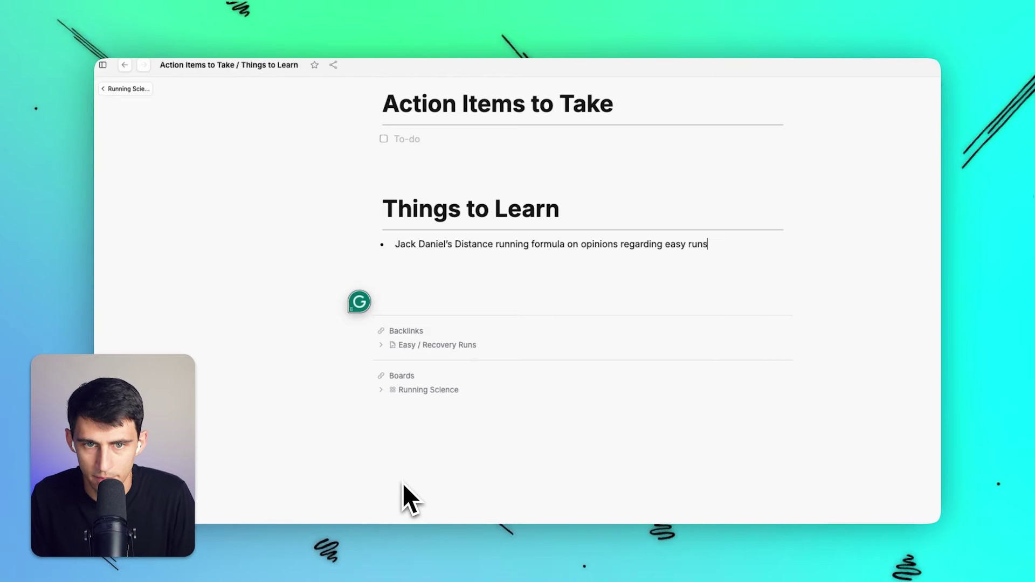
Step: Fill in the Action Items to Take to-do with "Plan days of the week to do easy runs" and return to the board
left_click(452, 146)
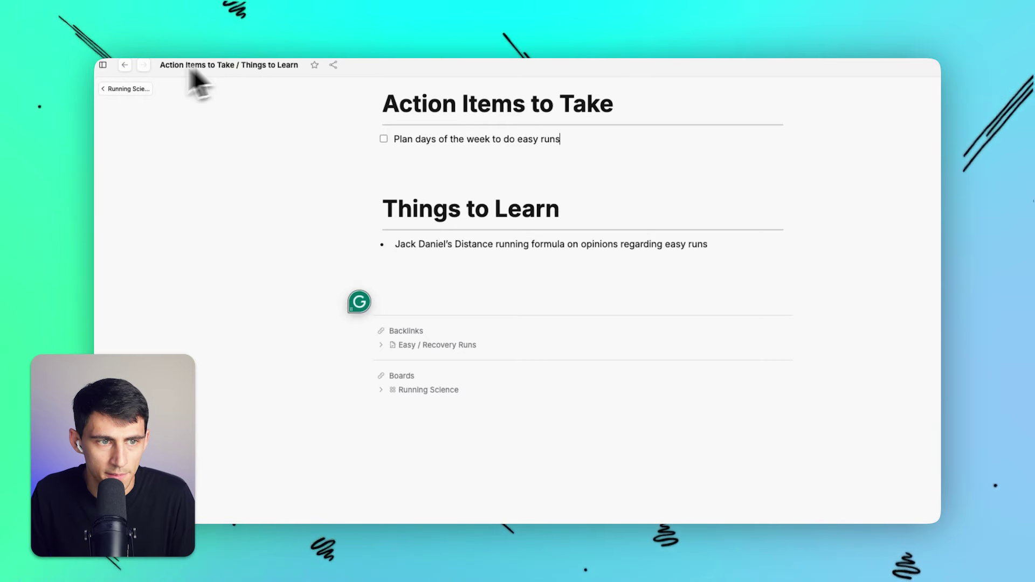
left_click(209, 65)
left_click(179, 156)
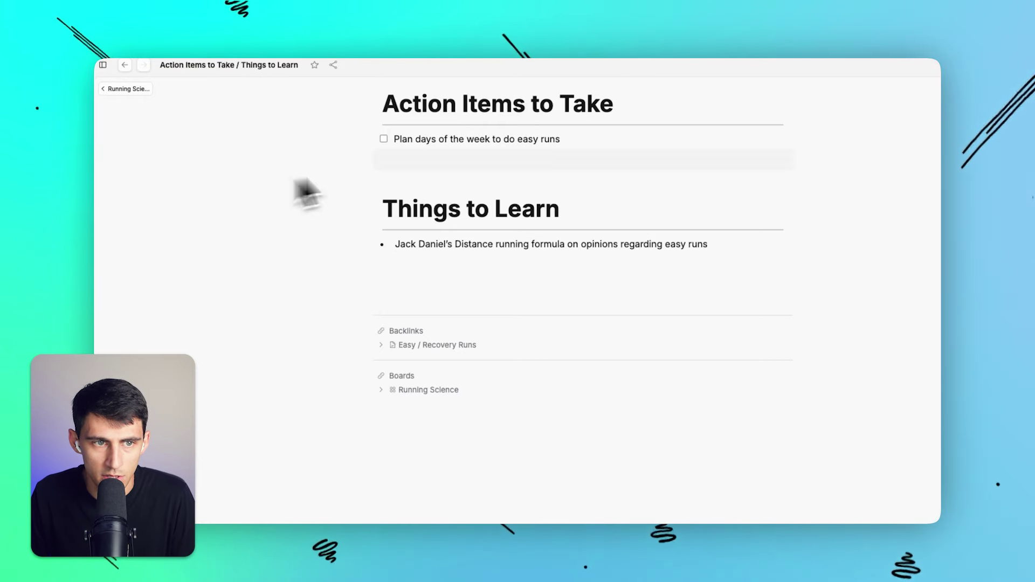
key("Escape")
right_click(431, 455)
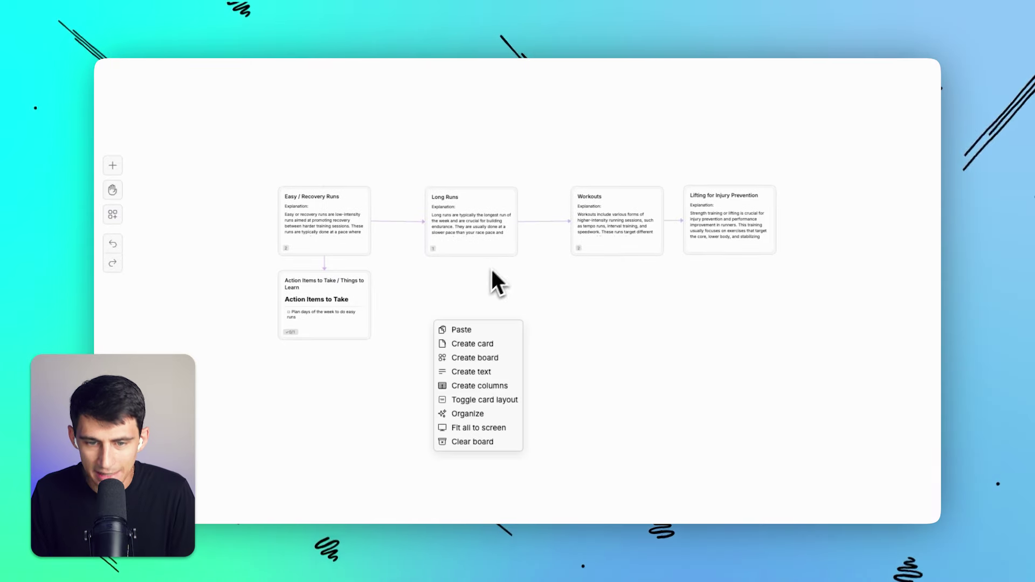
left_click(490, 407)
left_click(342, 436)
left_click(438, 285)
left_click(451, 261)
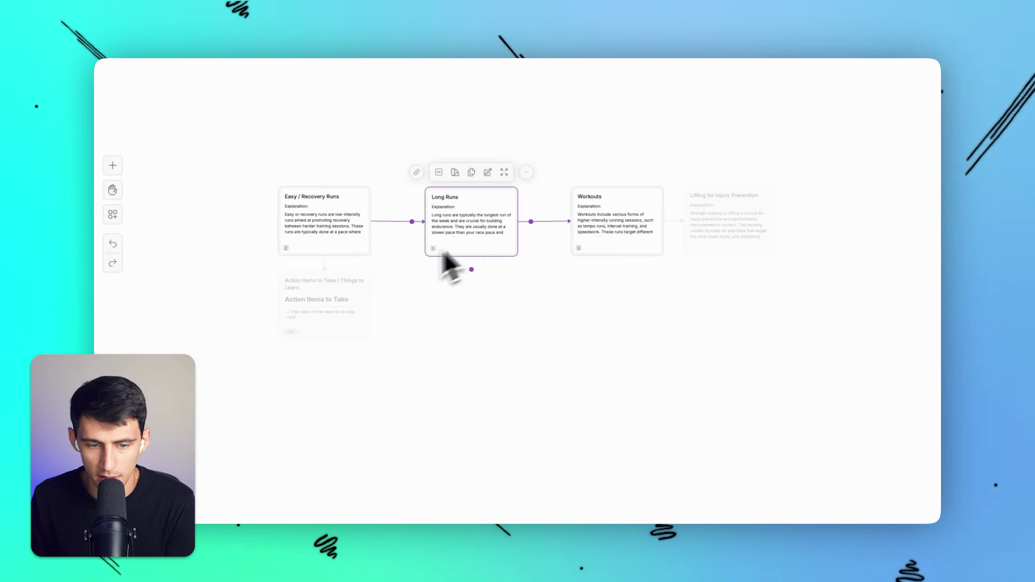
Step: Duplicate the Action Items card, place the copy below Long Runs and link Long Runs to it
left_click(343, 301)
right_click(340, 296)
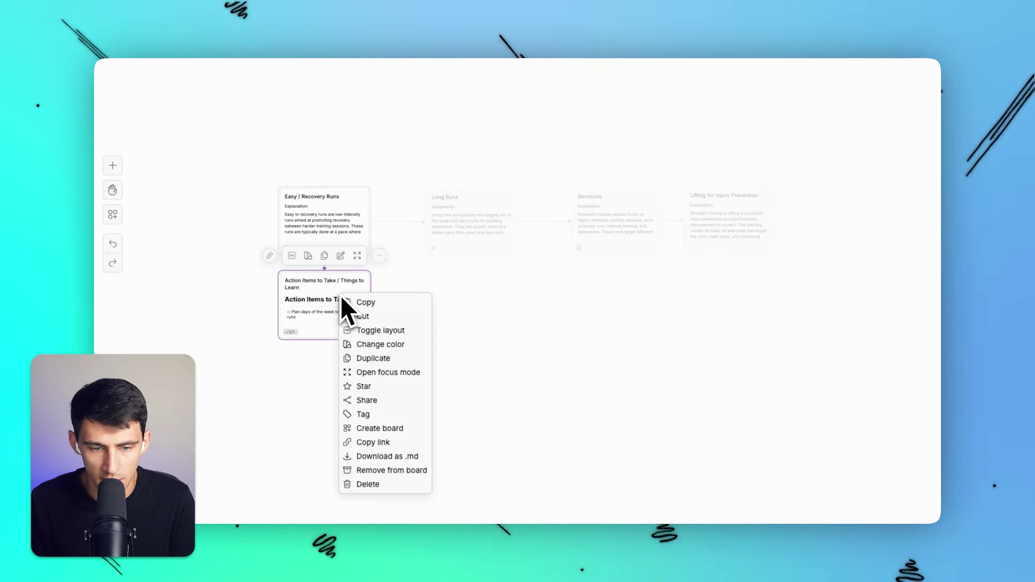
left_click(367, 358)
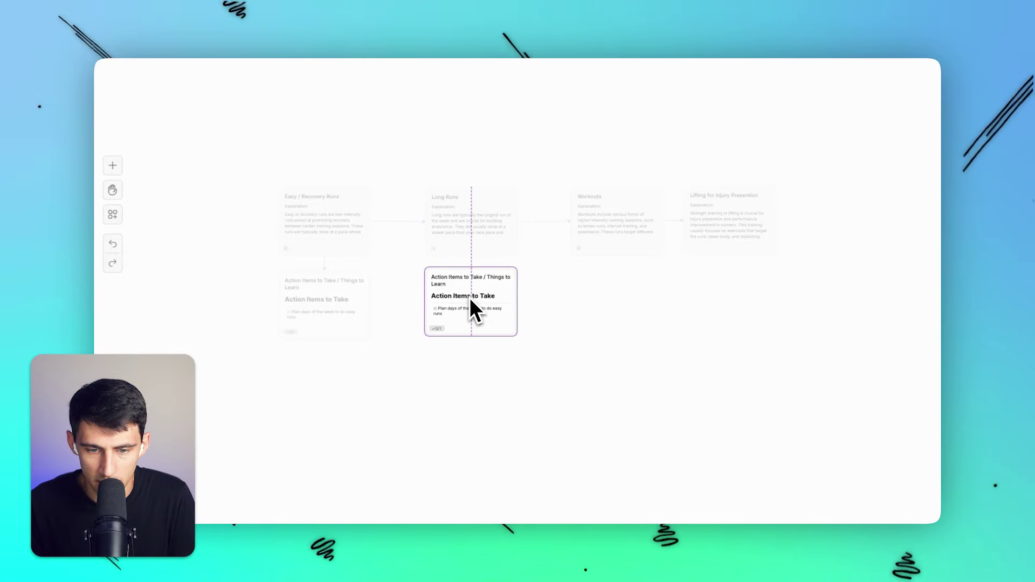
left_click(468, 300)
left_click_drag(474, 261, 474, 274)
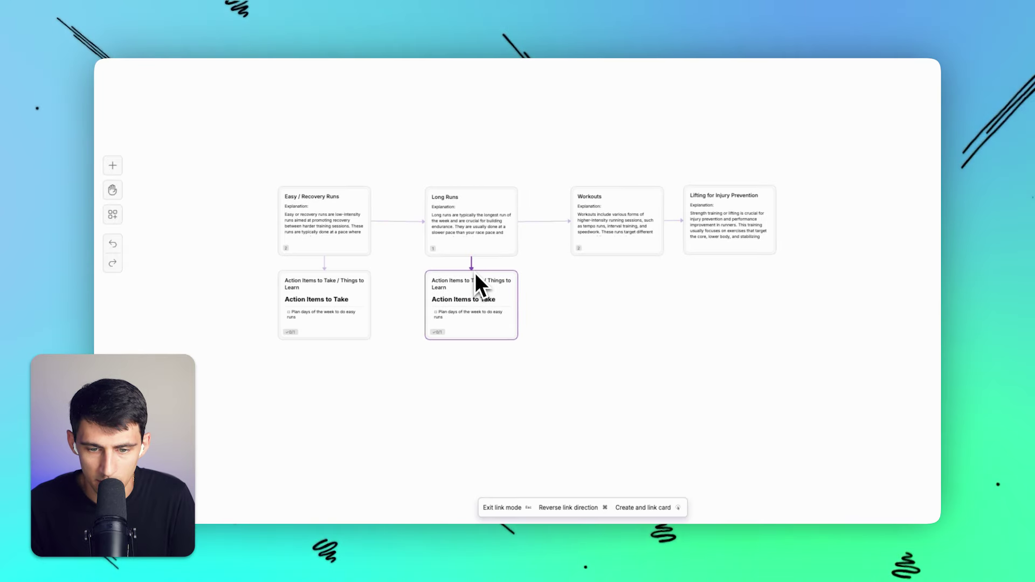
Step: Duplicate the Action Items card again, place the copy below Workouts and link Workouts to it
left_click(588, 254)
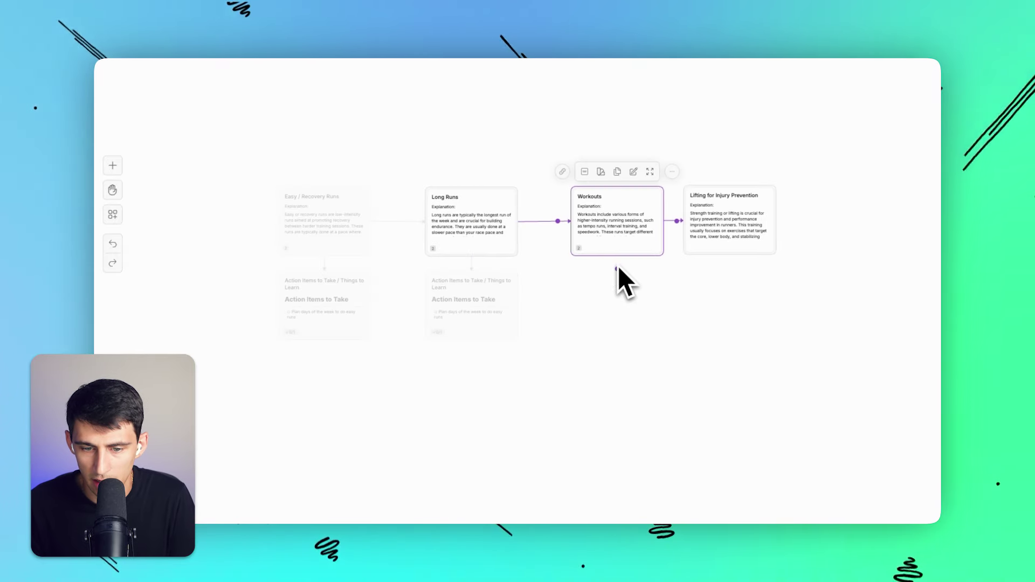
right_click(495, 302)
left_click(526, 365)
left_click(634, 296)
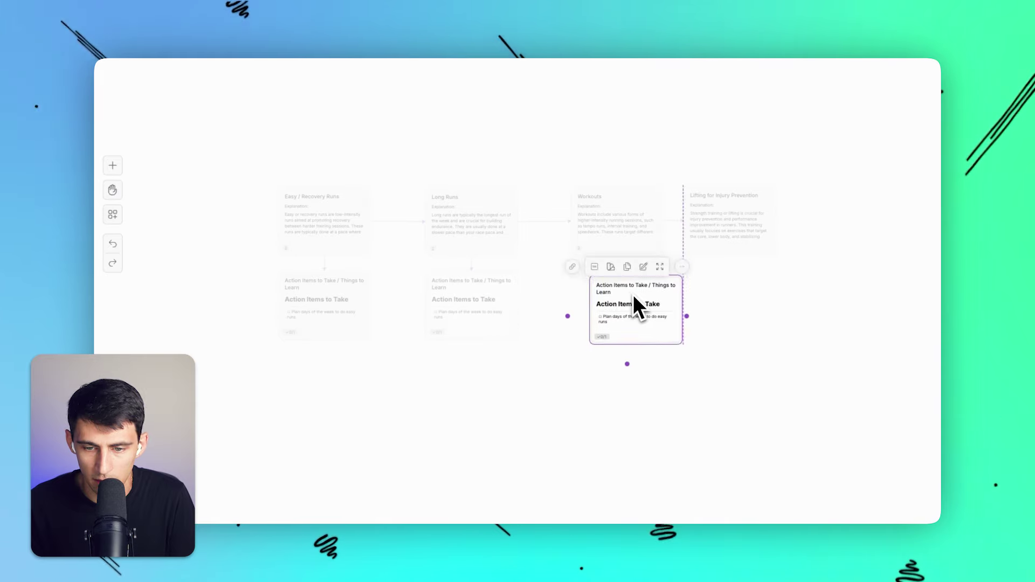
Step: Duplicate the Action Items card once more, place the copy below Lifting for Injury Prevention and link that card to it
right_click(632, 295)
left_click(669, 359)
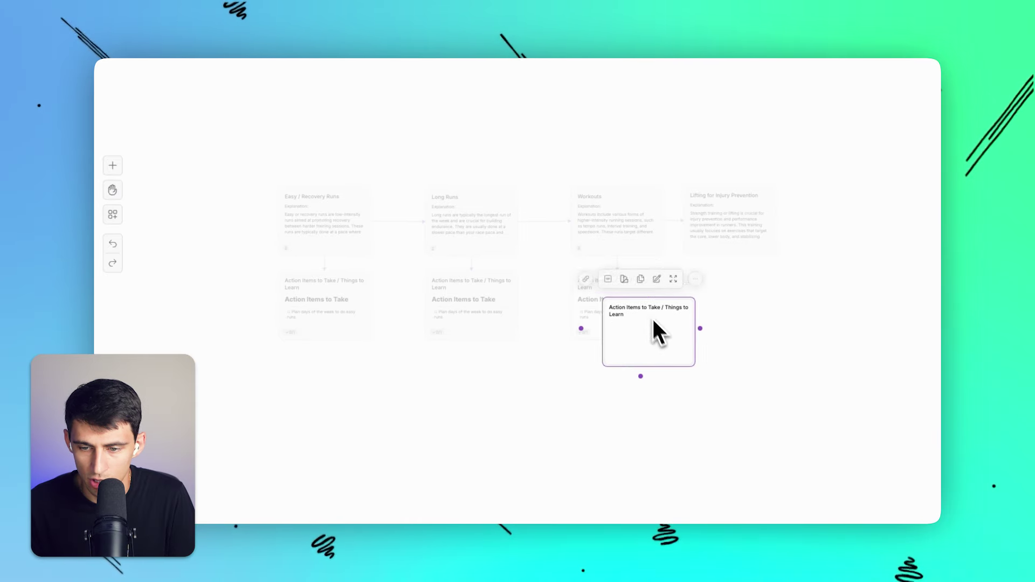
left_click(740, 295)
left_click(726, 245)
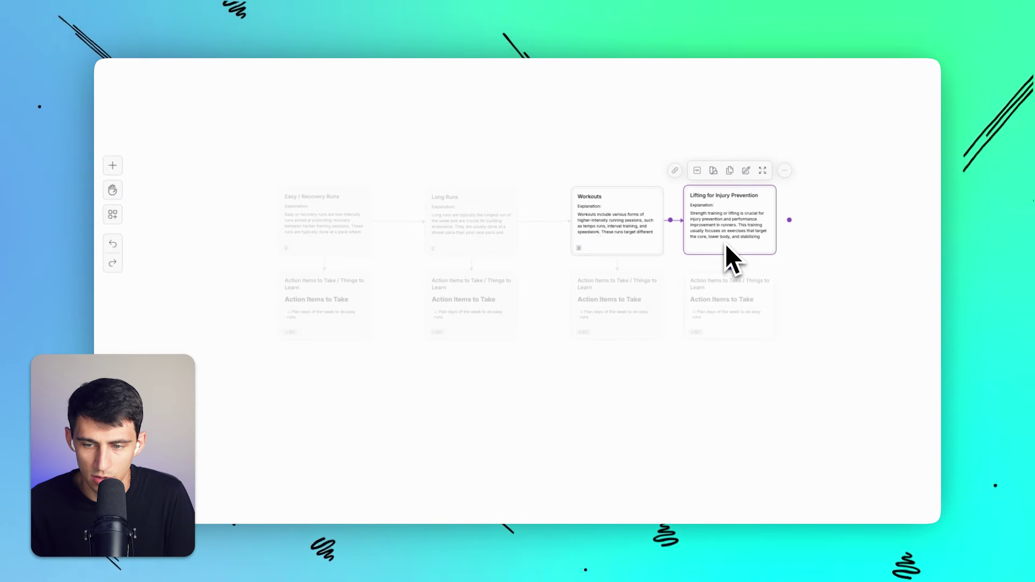
Step: In the Action Items card below Long Runs, change "easy runs" to "Long Runs" in the to-do and "long runs" in the bullet
double_click(478, 304)
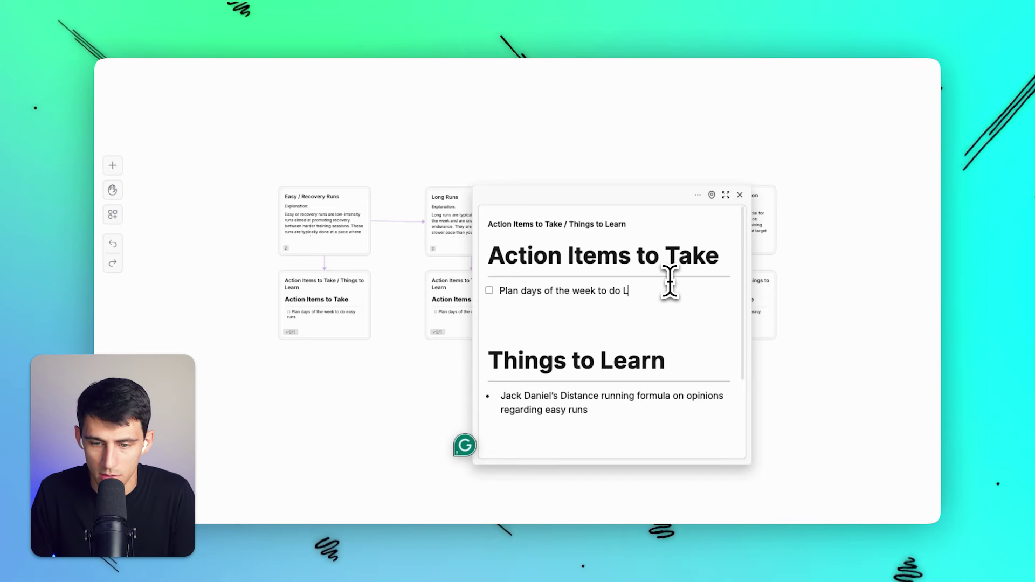
type("ong Runs")
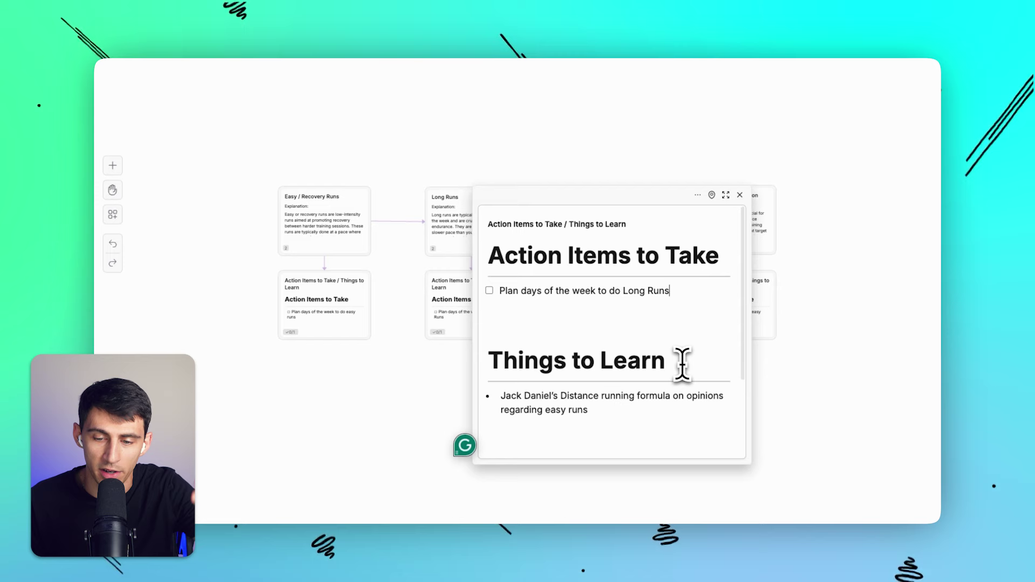
left_click(619, 413)
key("alt+BackSpace")
key("alt+BackSpace")
type("long runs")
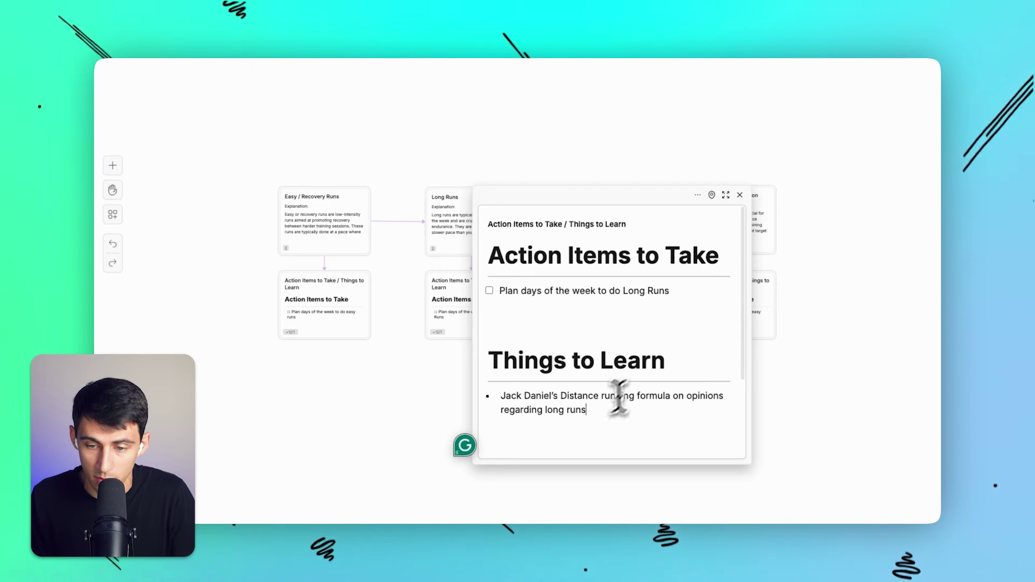
Step: Add a second to-do reading "Figure out place to do long runs by me that soft surfaces on the website traillink.com"
left_click(674, 296)
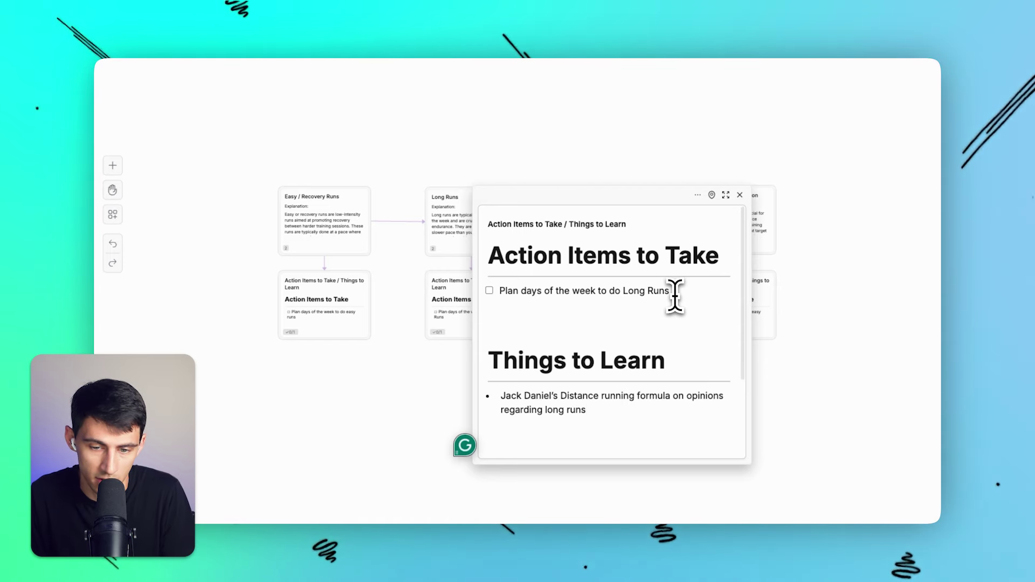
key("Return")
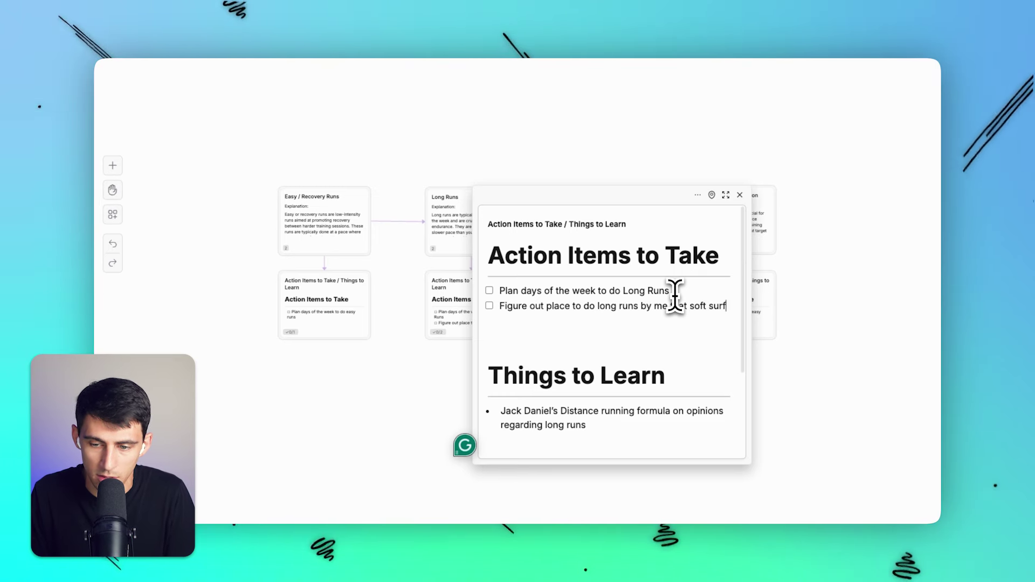
type("aces on the website traillink.com")
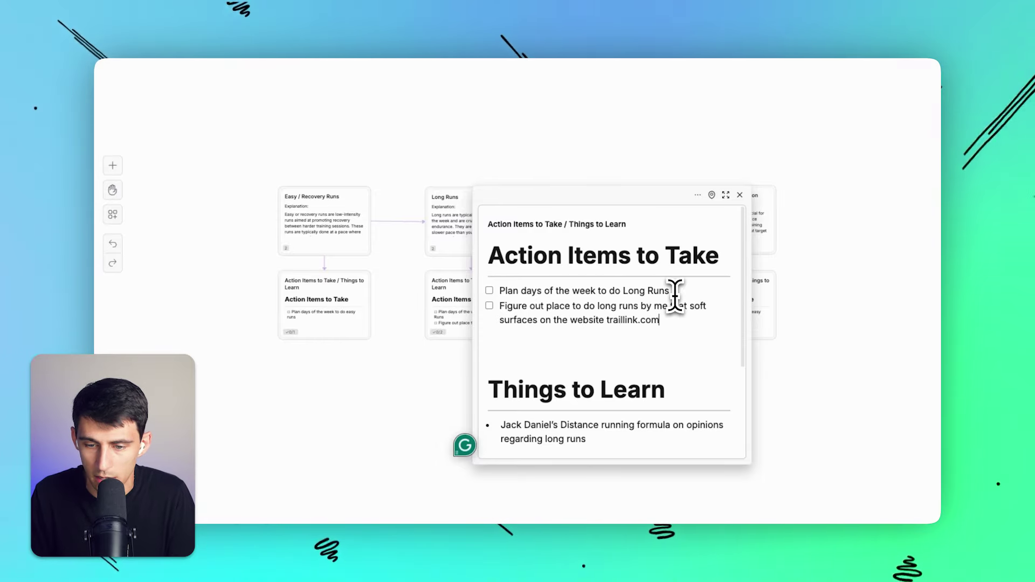
key("Return")
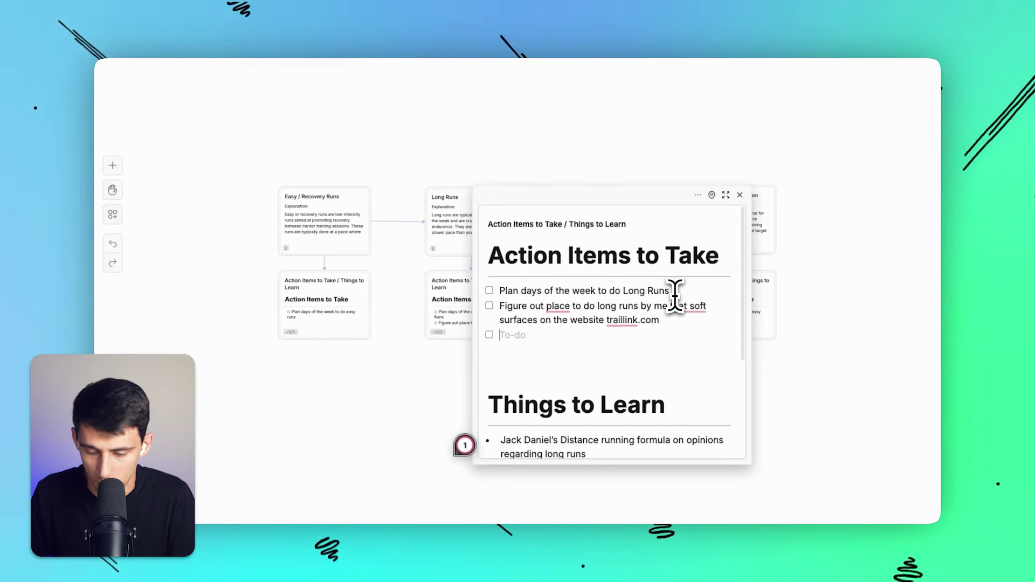
key("BackSpace")
Step: Switch to the browser, open the TrailLink website to copy its address, and return to Scrintal
left_click(302, 512)
left_click(303, 72)
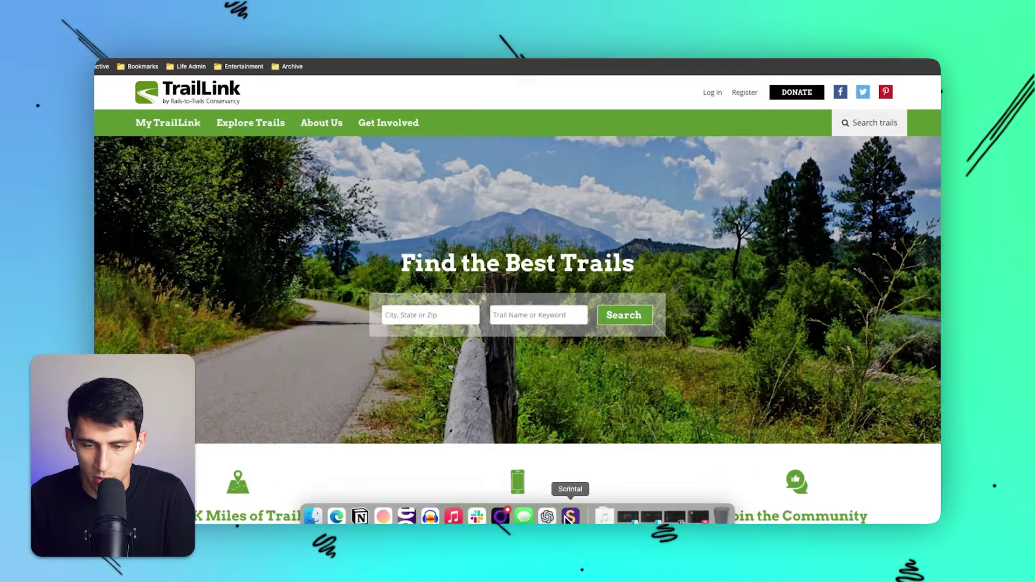
left_click(581, 512)
Step: Try to replace the traillink.com text in the second to-do with the pasted TrailLink page link, and undo it
left_click_drag(674, 315, 606, 317)
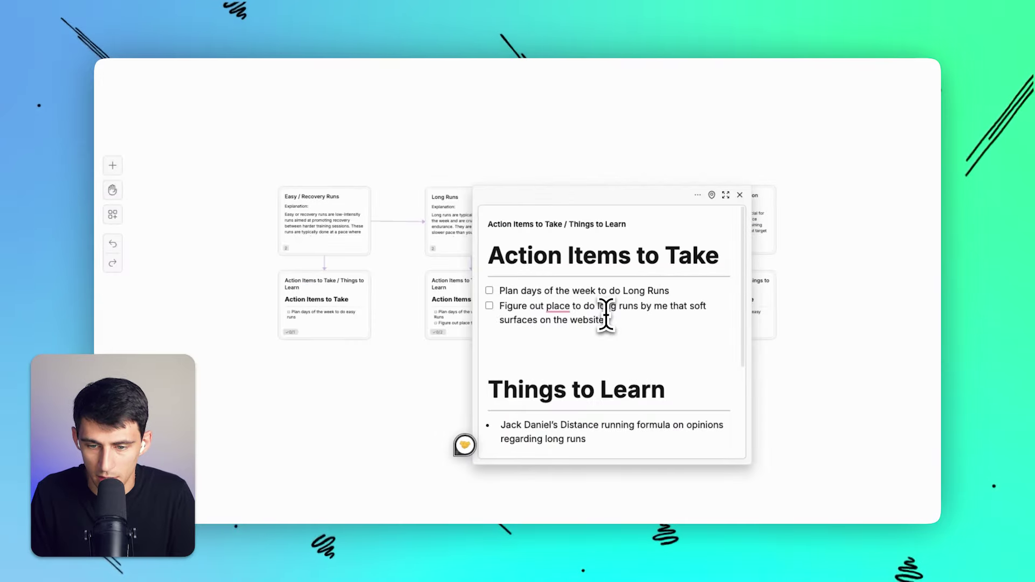
type("TrailLink: Trail Maps & Guide for Biking, Hiking & Running Trails | TrailLink")
key("super+z")
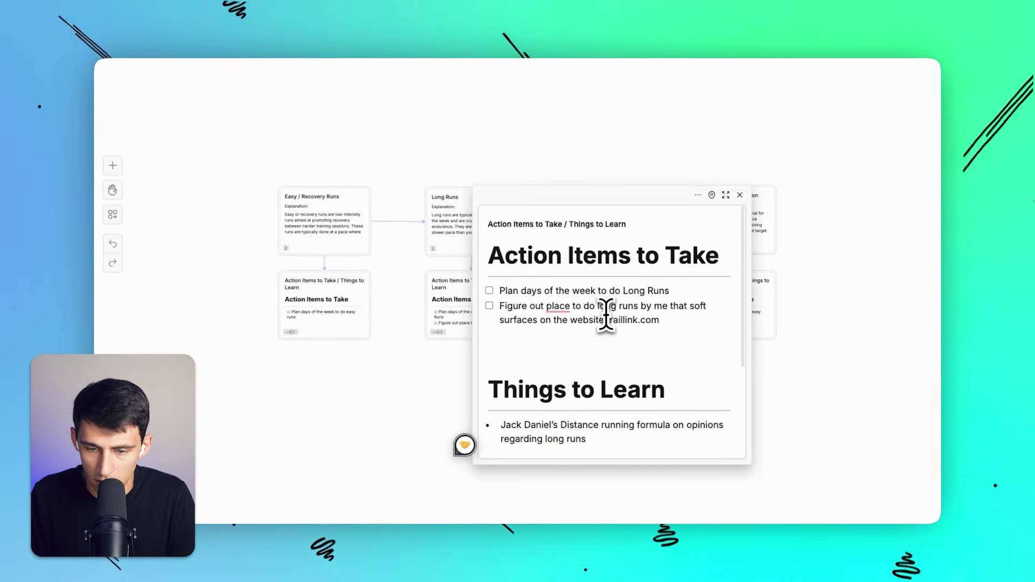
Step: Turn the traillink.com text in the second to-do into a hyperlink to the website and close the card
left_click_drag(660, 320, 607, 320)
key("super+c")
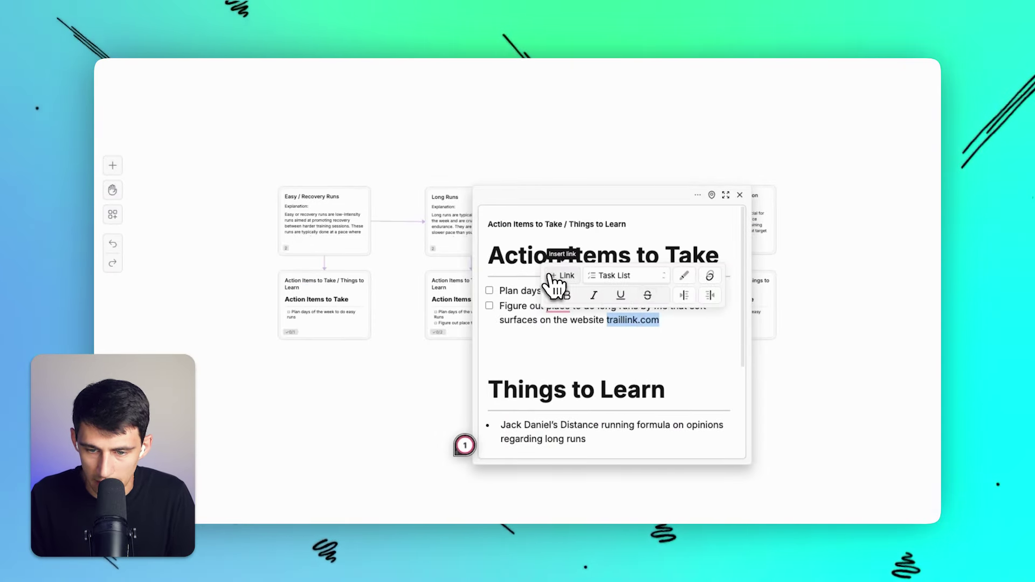
left_click(550, 276)
key("super+v")
left_click(655, 374)
left_click(639, 324)
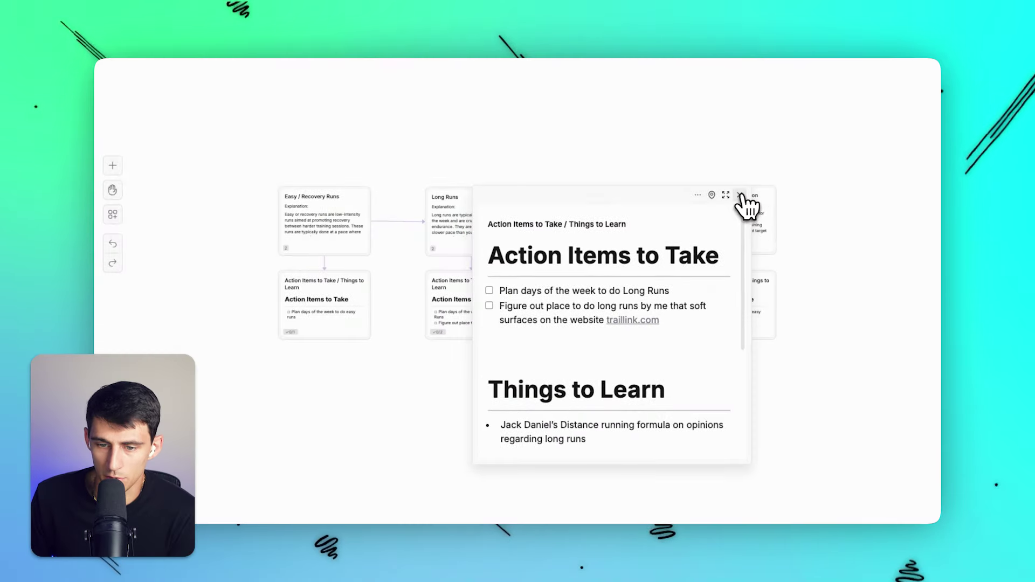
left_click(755, 195)
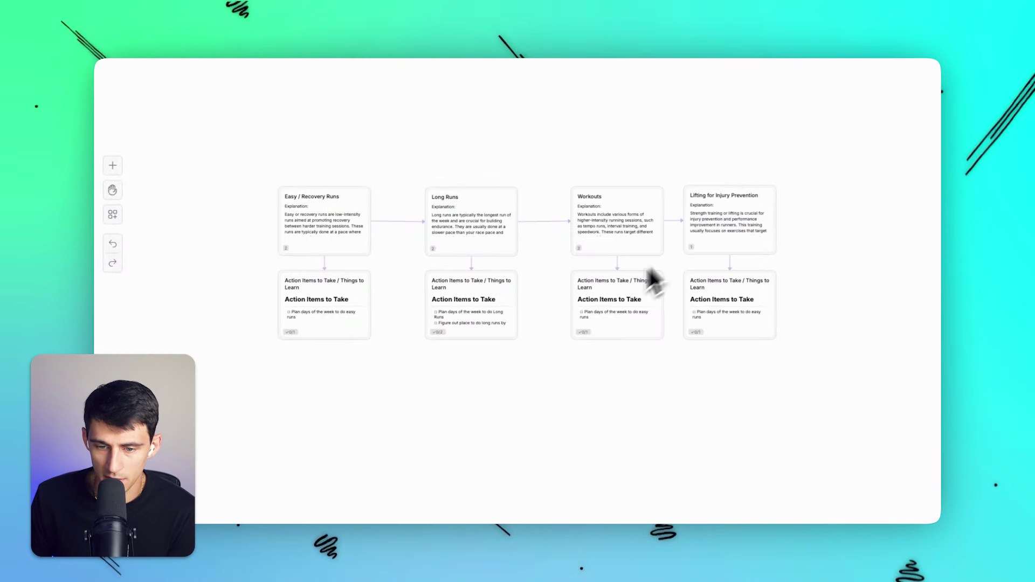
Step: Adapt the Workouts action card: to-do ending "do Workouts", learning point ending "regarding workouts", and a new bullet "Learn different types of workouts"
left_click(654, 276)
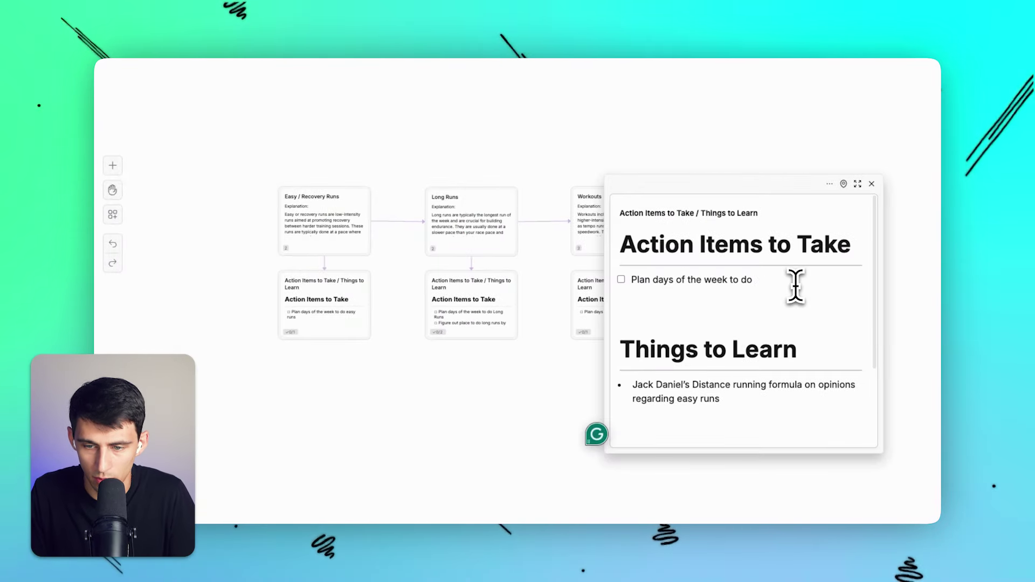
type("Learn different types of work")
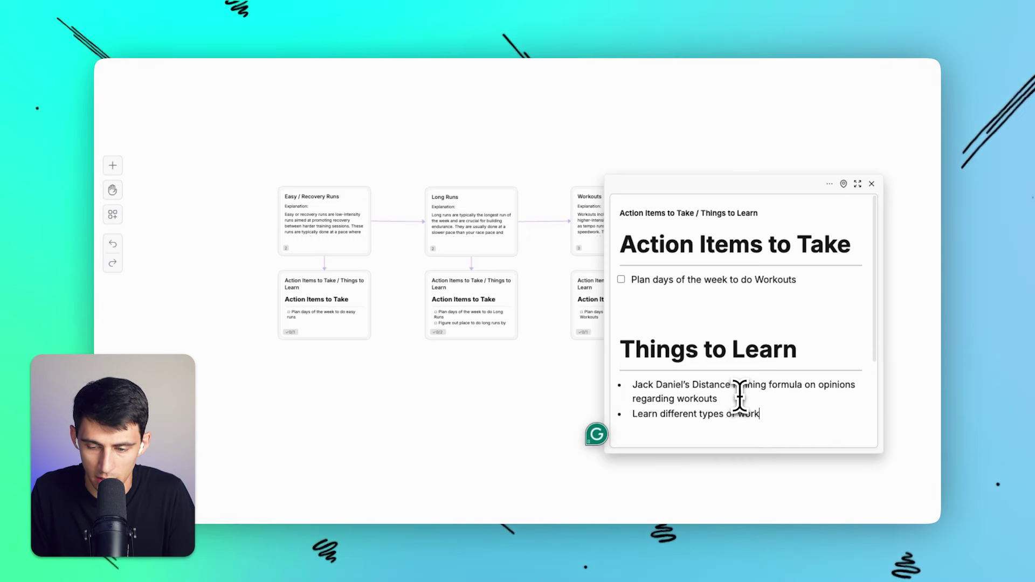
type("outs")
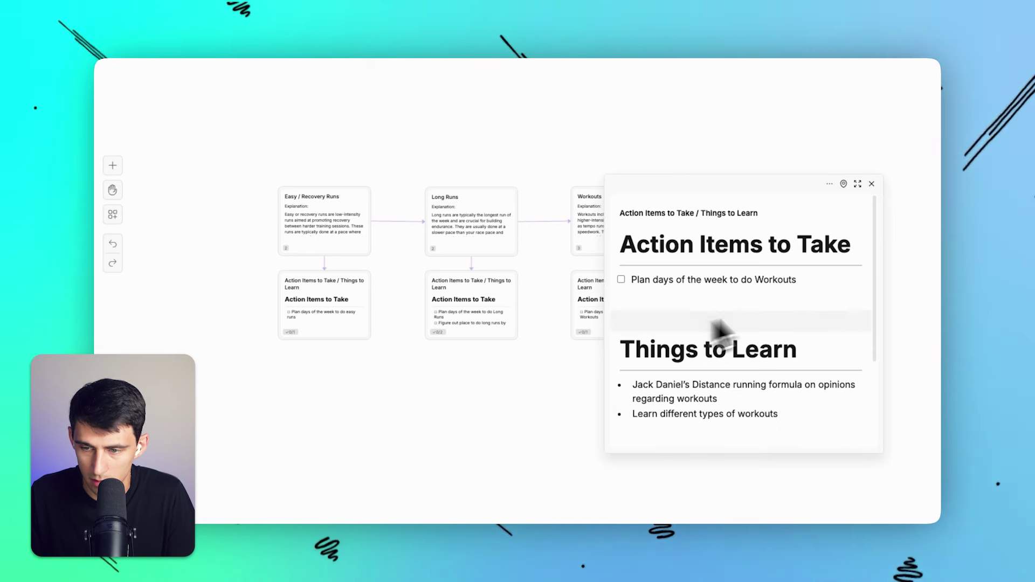
left_click(871, 184)
Step: Adapt the lifting action card: to-do "Plan days of the week to do lift" and learning point ending "regarding lifting for running prevention"
double_click(709, 315)
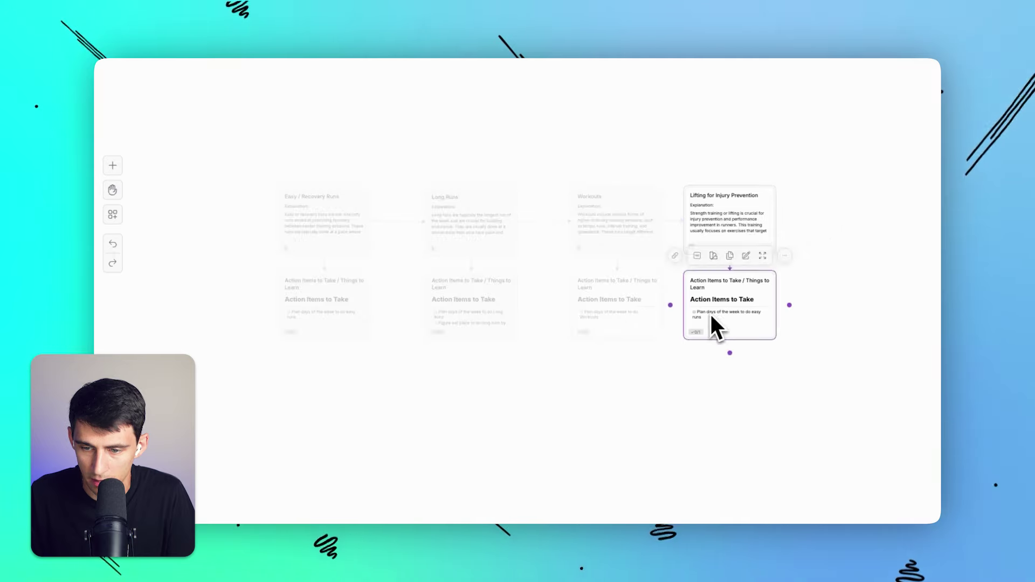
mouse_move(818, 422)
left_mouse_down()
mouse_move(915, 407)
mouse_move(809, 417)
left_mouse_up()
left_click_drag(709, 416, 675, 422)
type("lifting for running prevention")
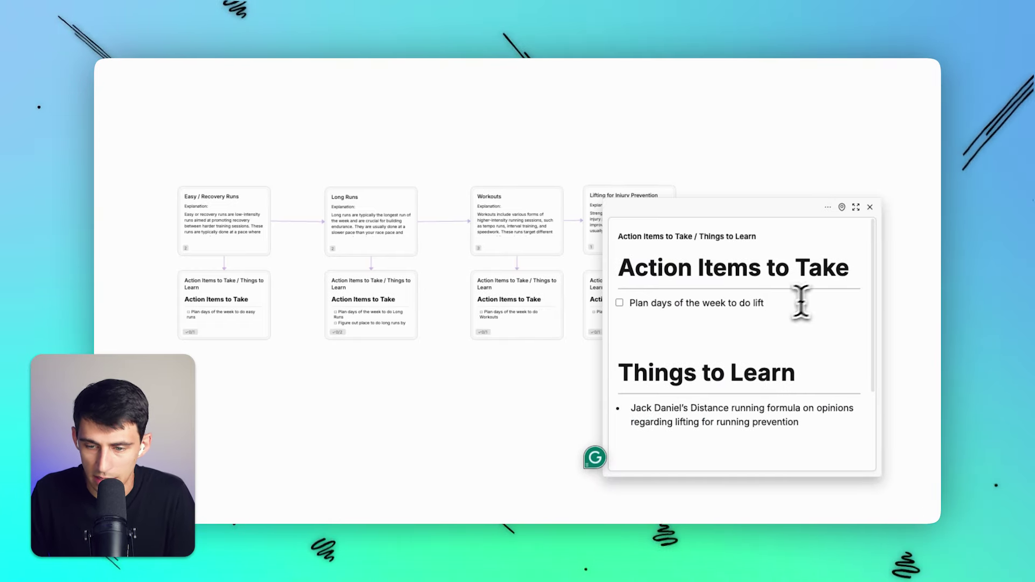
Step: Open the Workouts action card alongside the lifting one, spread the two card windows apart over the board, and close the Workouts one
left_click(537, 335)
left_click(535, 313)
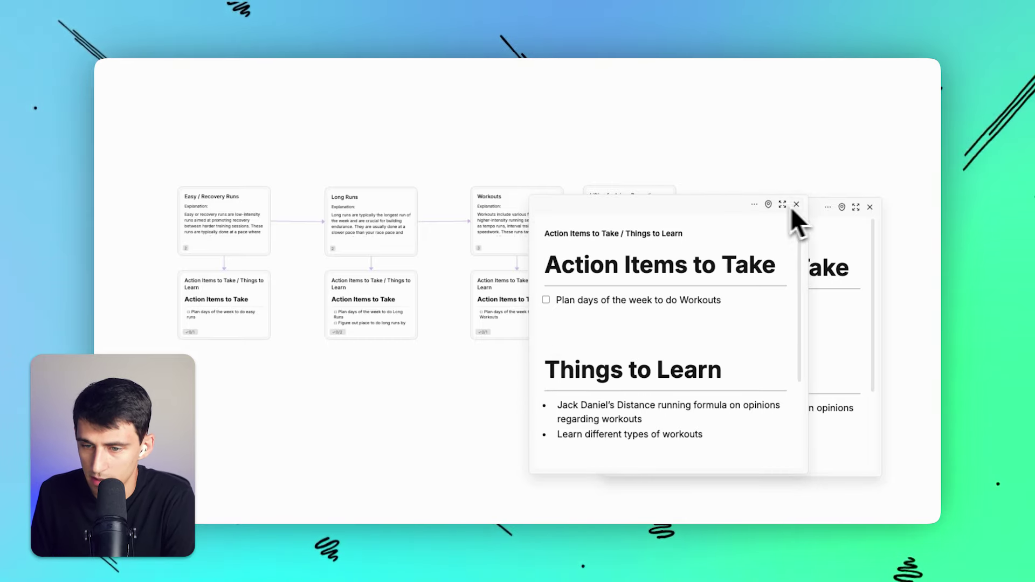
left_click_drag(713, 205, 339, 98)
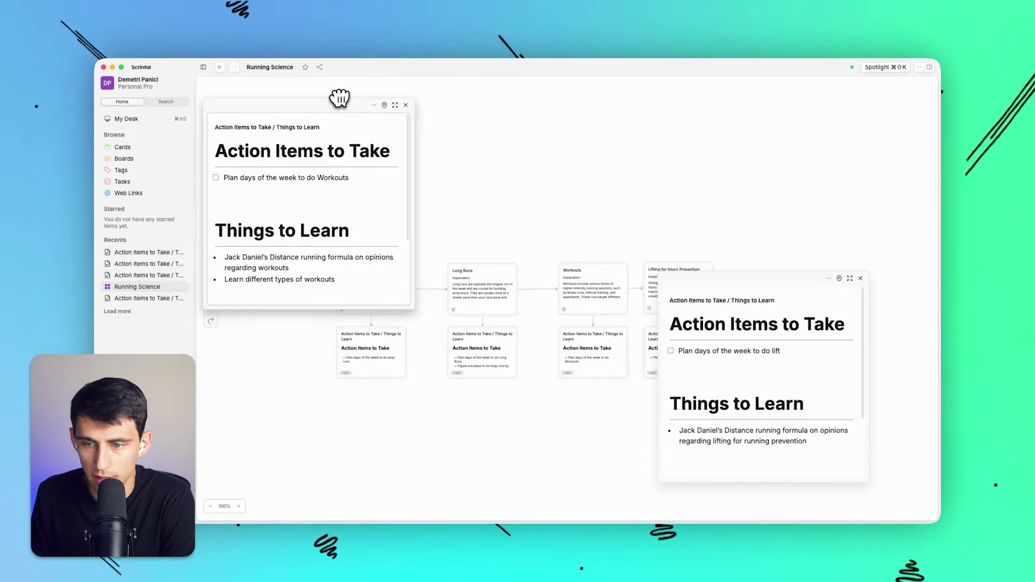
left_click_drag(712, 281, 765, 130)
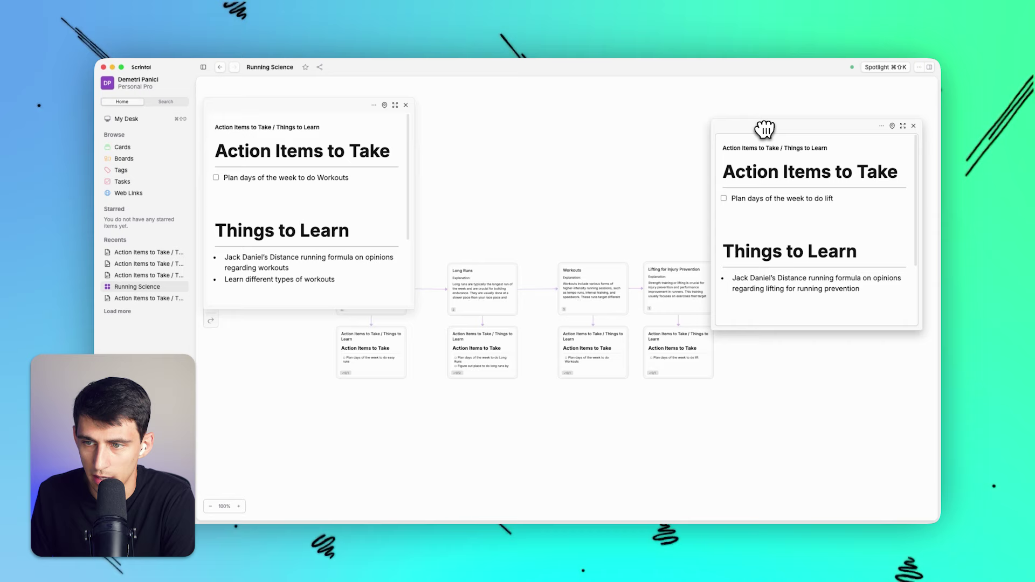
left_click(406, 104)
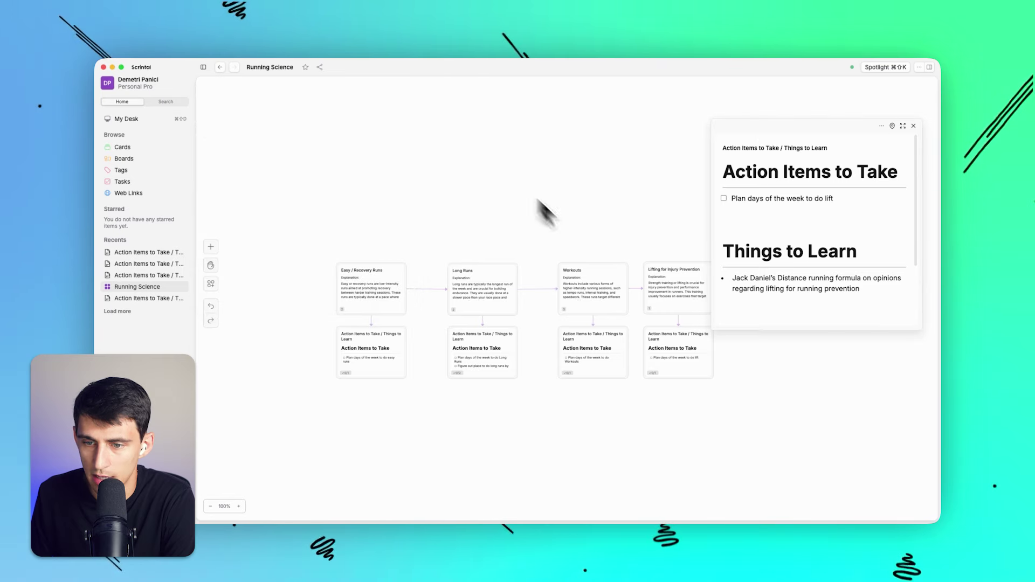
Step: Open the Lifting for Injury Prevention and Workouts cards side by side and enlarge both windows
left_click(685, 273)
left_click_drag(742, 192, 273, 89)
left_click_drag(455, 295, 554, 424)
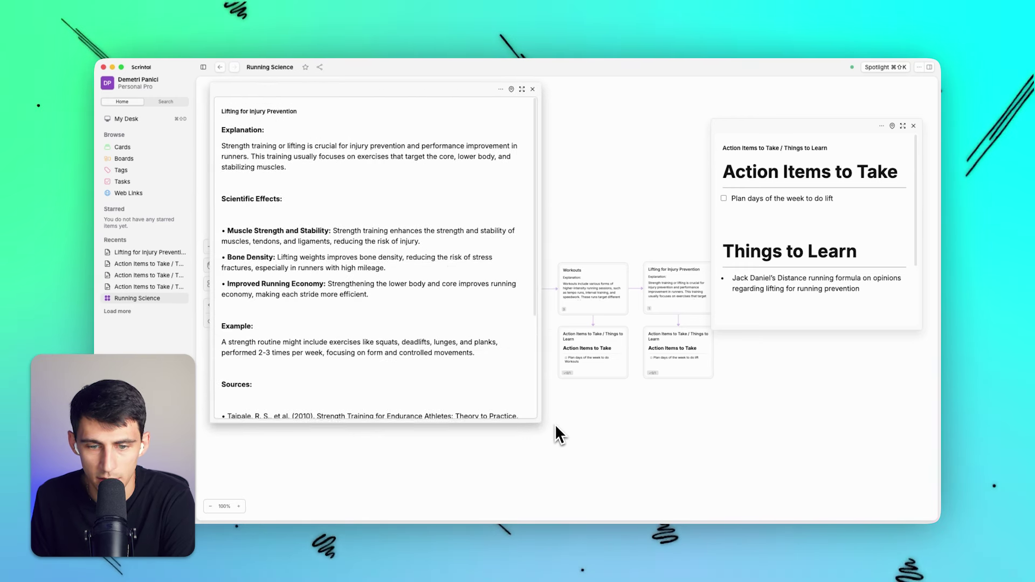
left_click(597, 291)
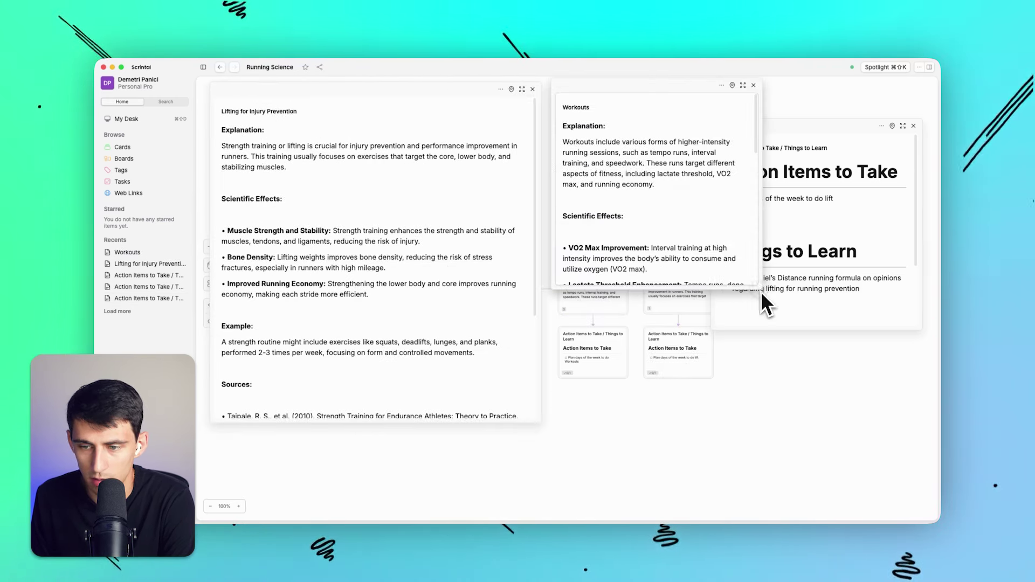
left_click_drag(761, 291, 844, 426)
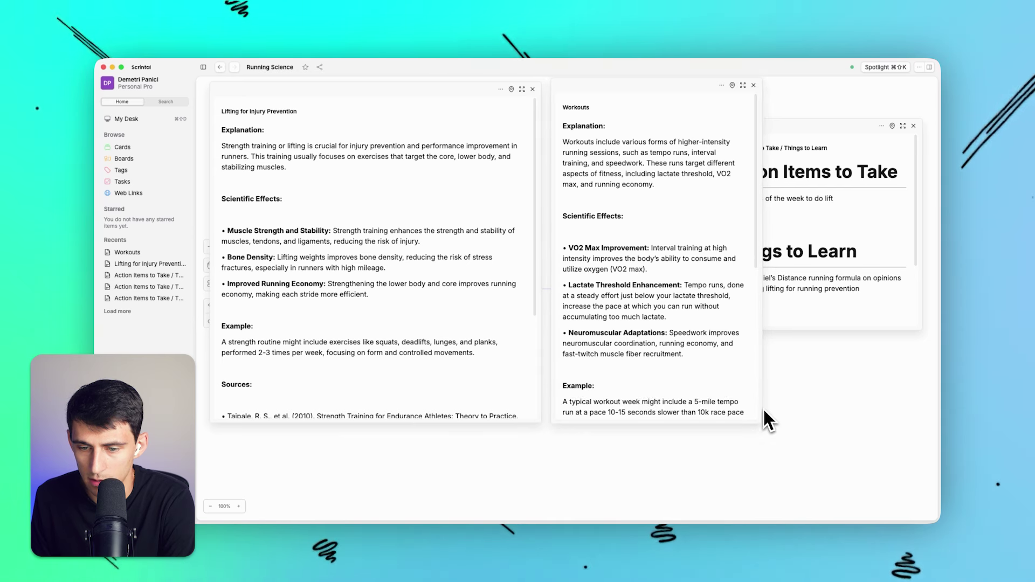
left_click_drag(764, 411, 900, 410)
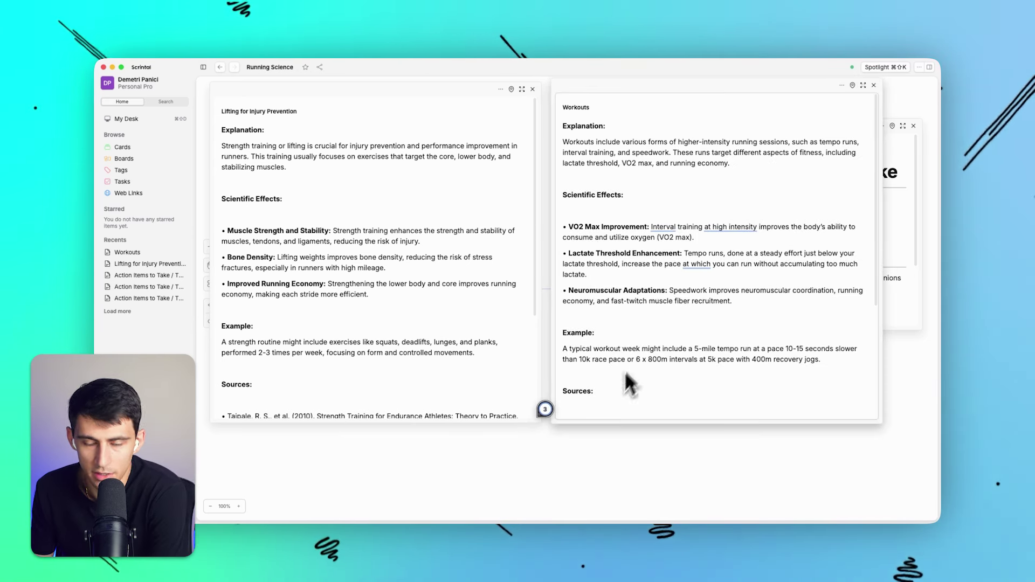
Step: Read through the Workouts and Lifting for Injury Prevention cards down to their sources and links, and close all open cards
scroll(625, 378, "down", 5)
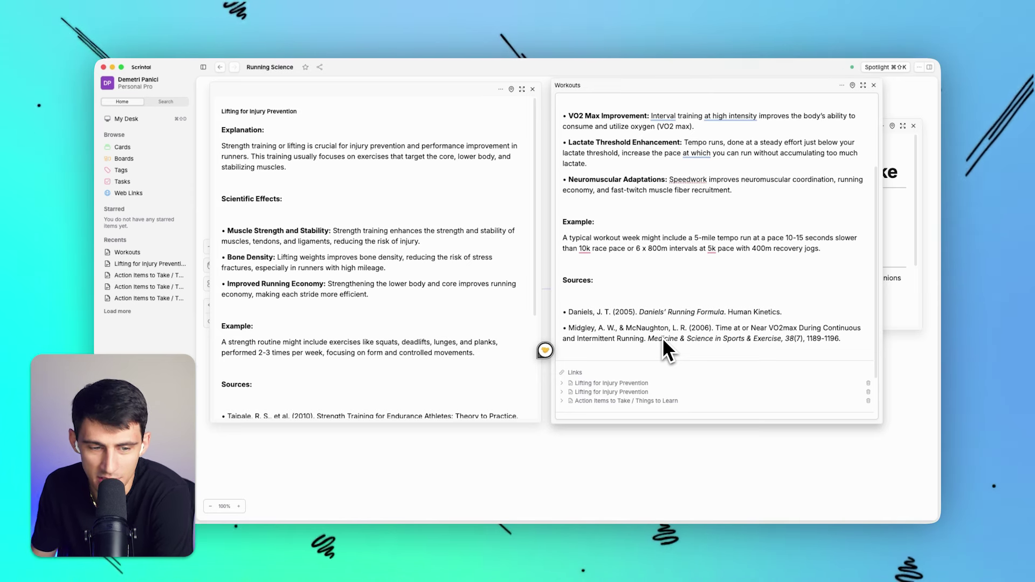
scroll(507, 344, "down", 4)
scroll(647, 309, "up", 4)
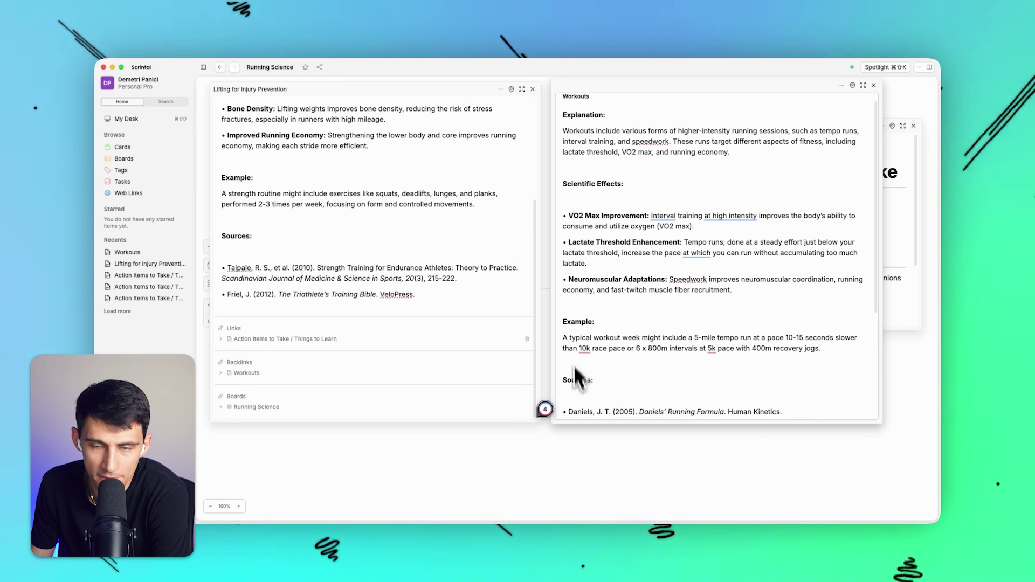
left_click(874, 85)
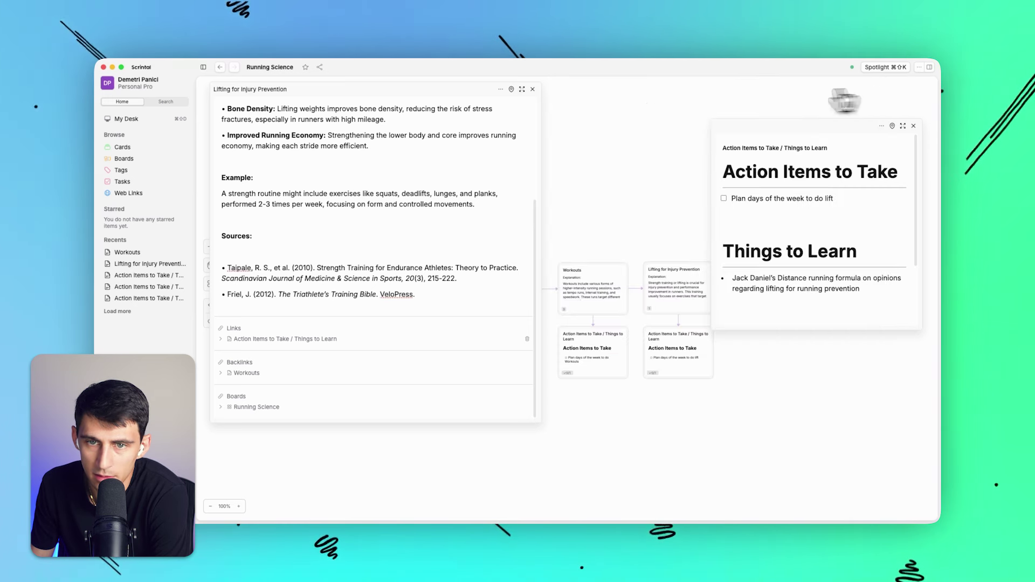
left_click(533, 89)
left_click(913, 126)
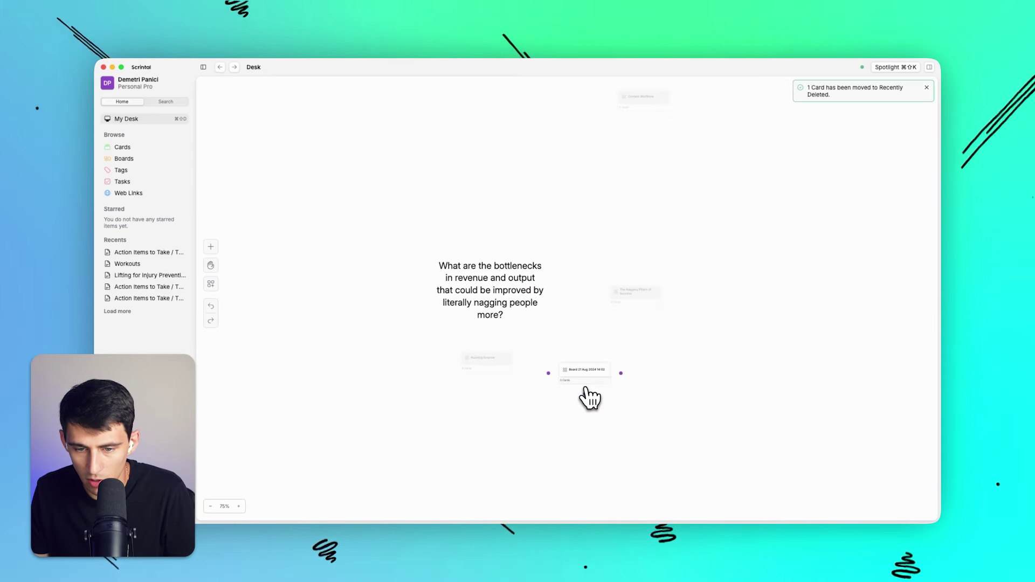
Step: Place the new board beside Running Science on the Desk, open it and rename it "Diet For Running"
left_click(569, 362)
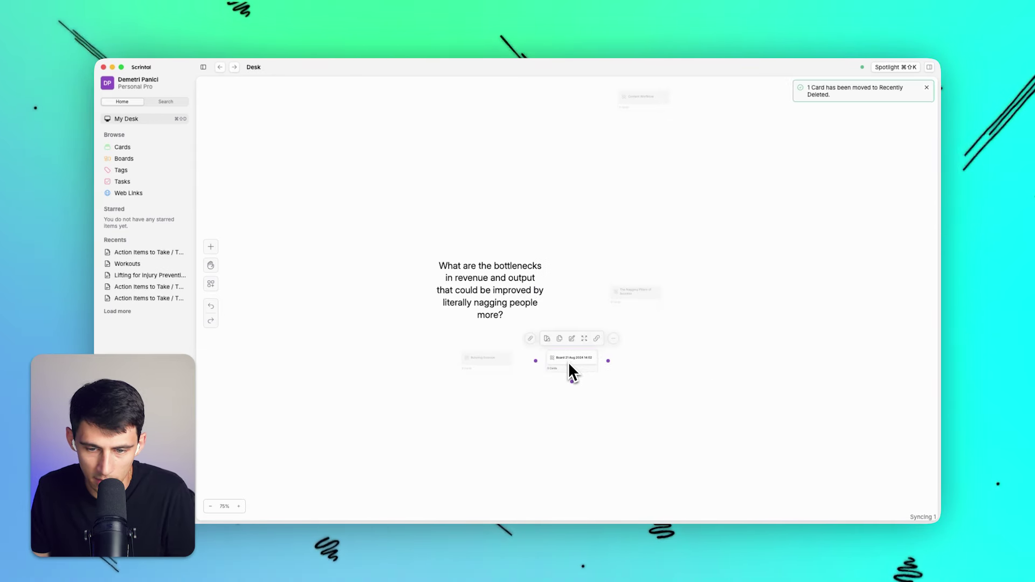
double_click(569, 361)
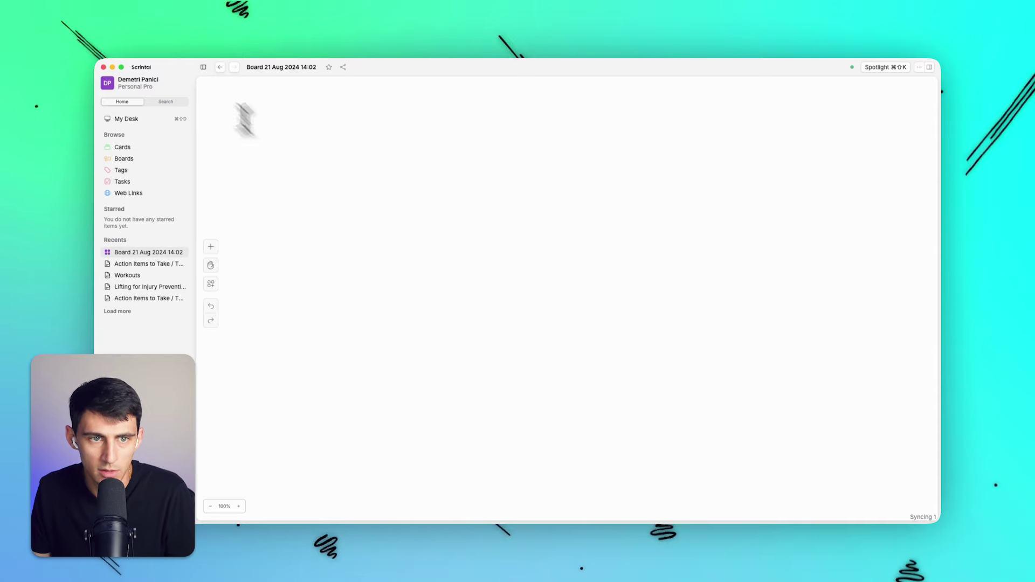
left_click(256, 67)
type("Die")
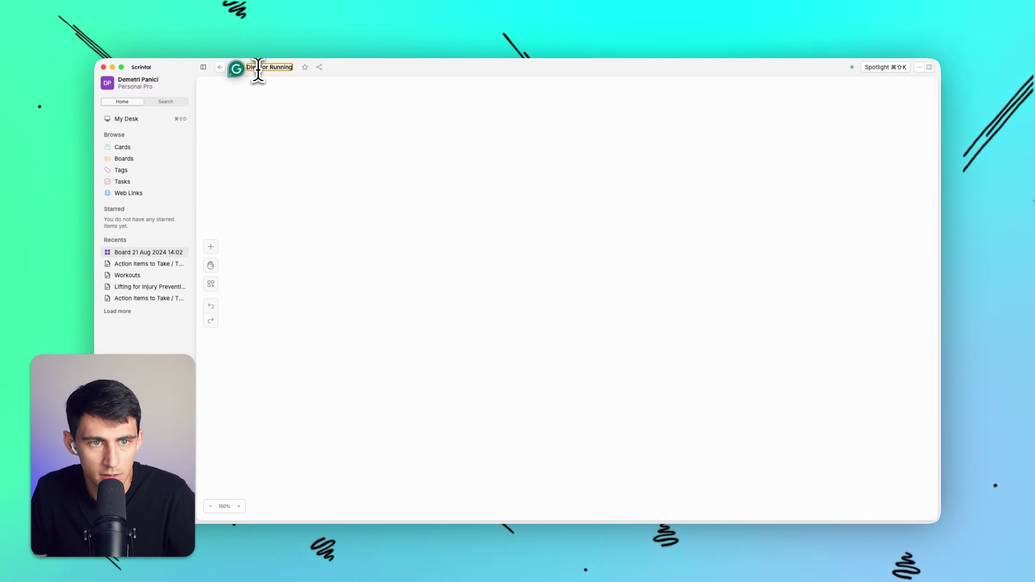
type("t For Running")
key("Return")
Step: Return to the Desk and link the Running Science board to the Diet For Running board
left_click(220, 67)
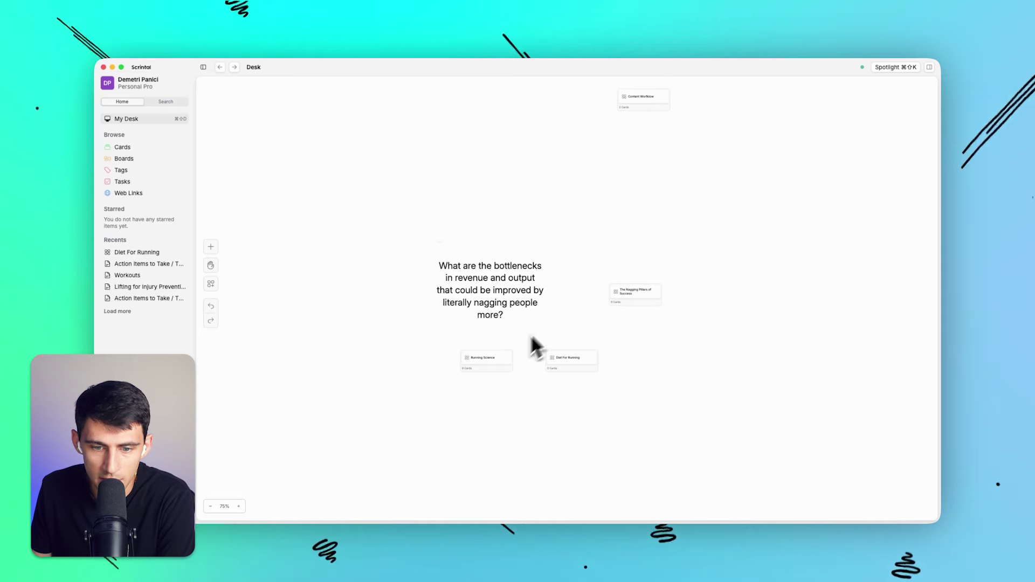
left_click(505, 367)
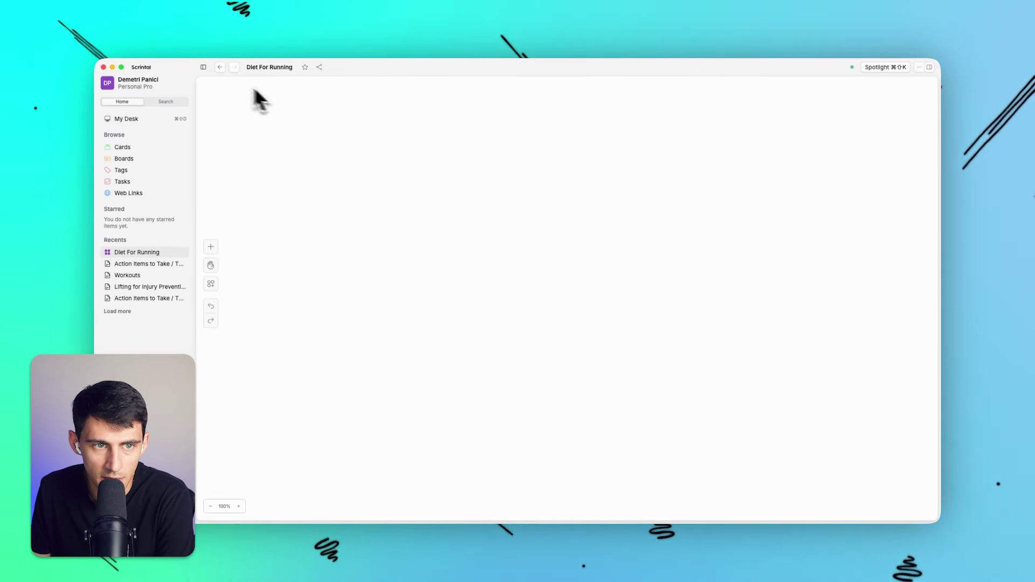
left_click(220, 68)
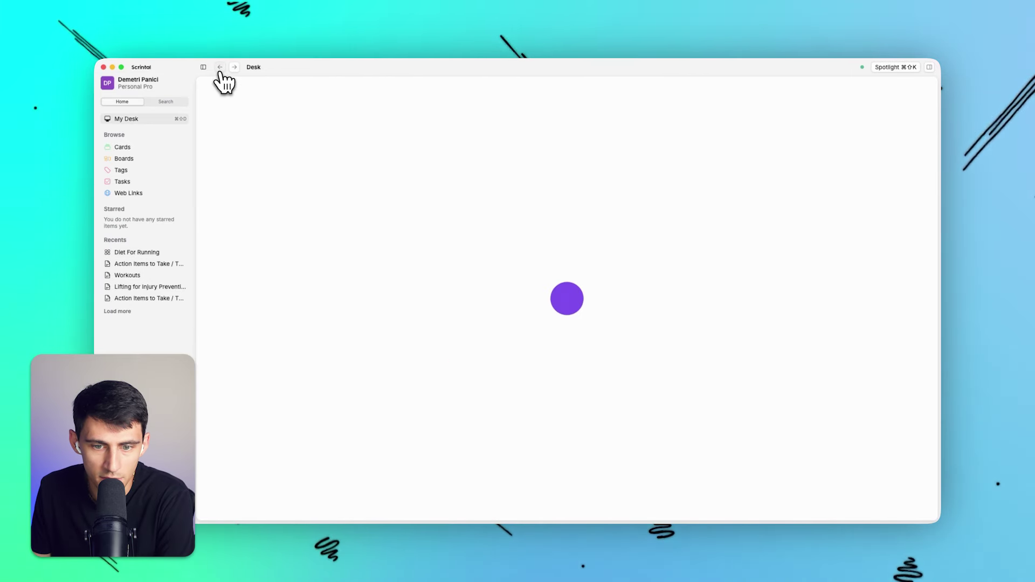
Step: Copy all the cards from the Running Science board and paste them into the Diet For Running board as duplicates
double_click(481, 360)
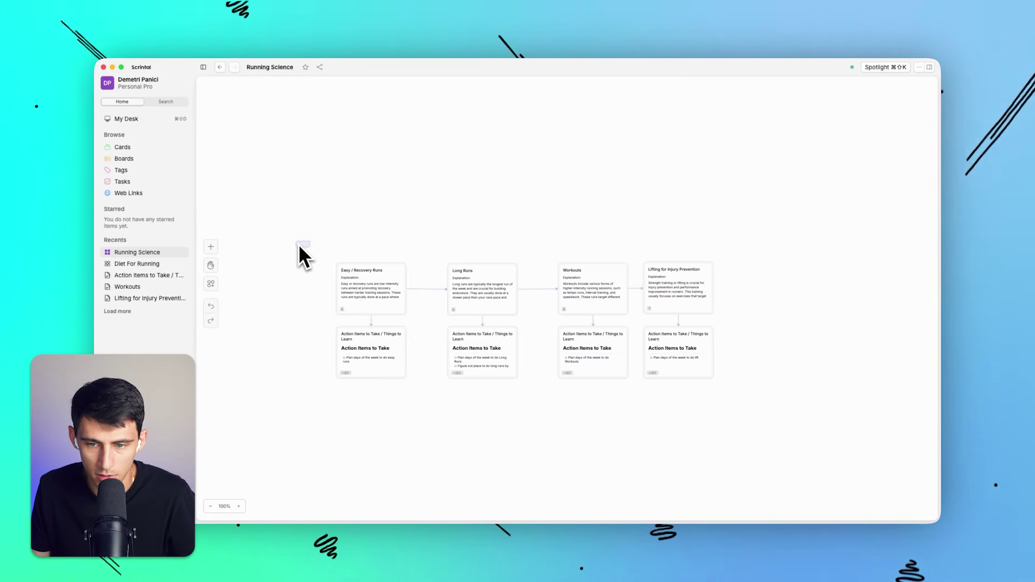
left_click_drag(297, 243, 739, 392)
key("super+c")
left_click(220, 67)
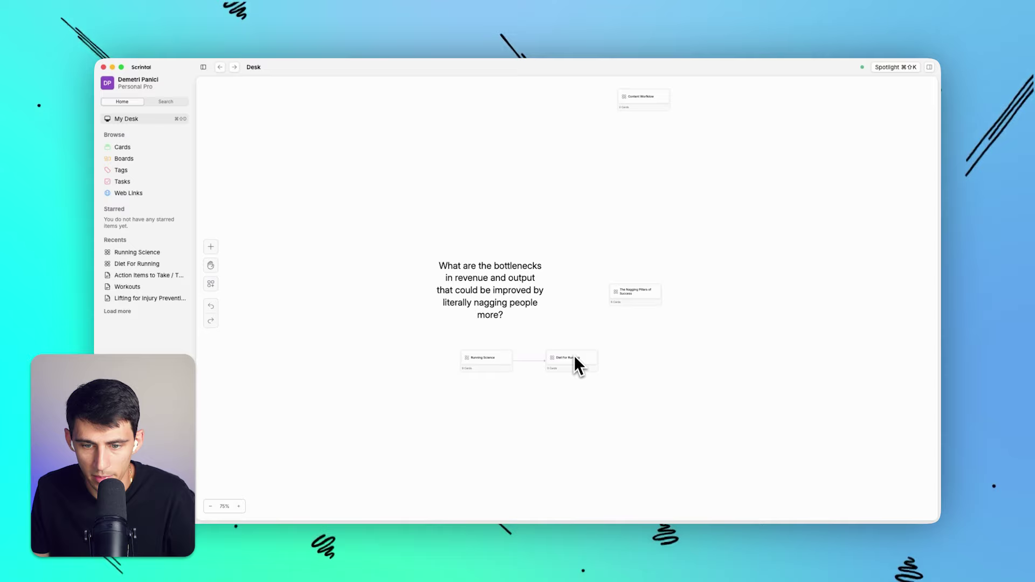
double_click(574, 355)
key("super+v")
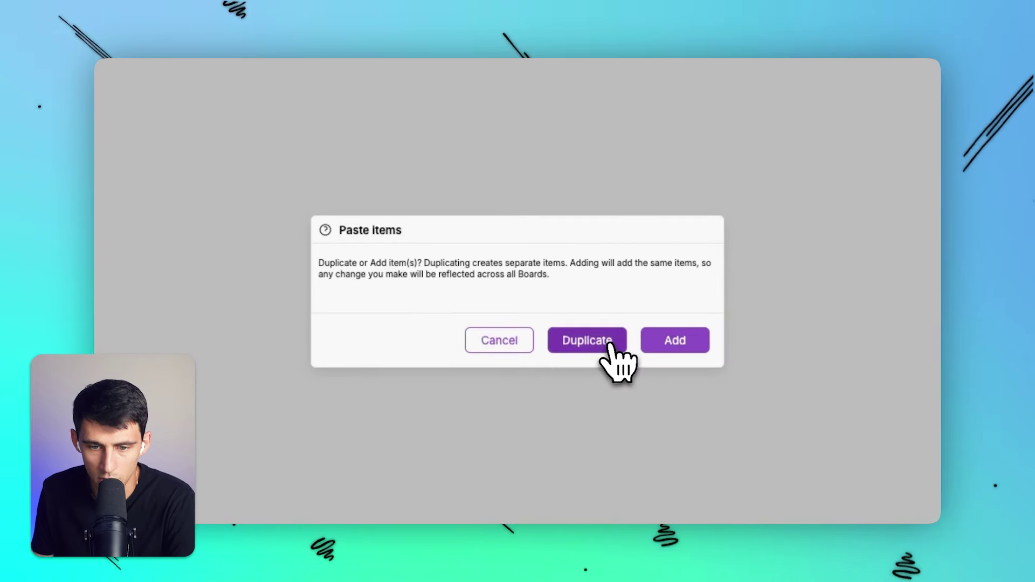
left_click(583, 327)
Step: Select all the duplicated cards and move them together towards the middle of the Diet For Running board
left_click_drag(713, 408, 881, 458)
right_click(798, 377)
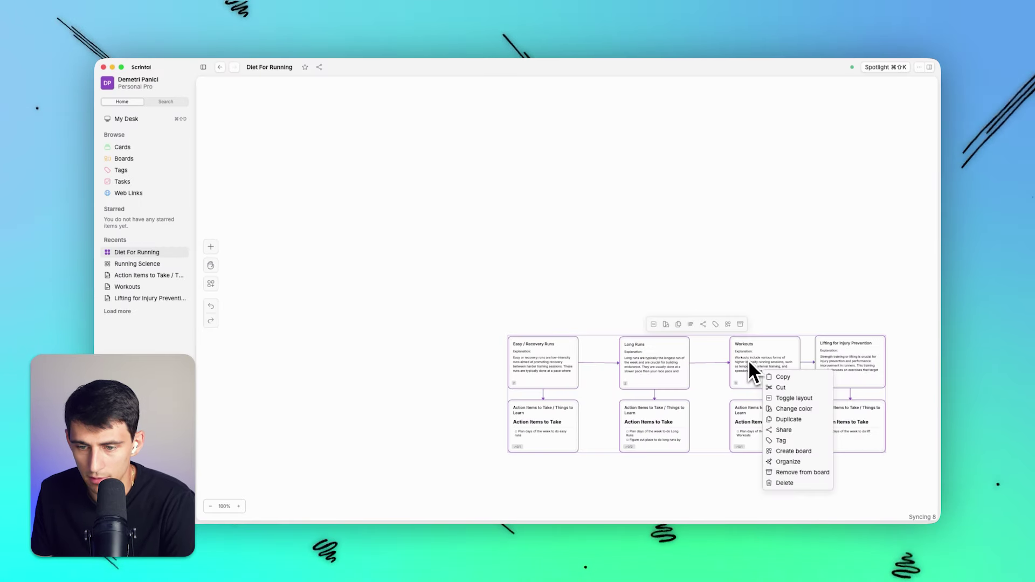
left_click(699, 384)
left_click_drag(483, 328, 900, 496)
left_click_drag(832, 460, 824, 451)
left_click_drag(555, 372, 507, 314)
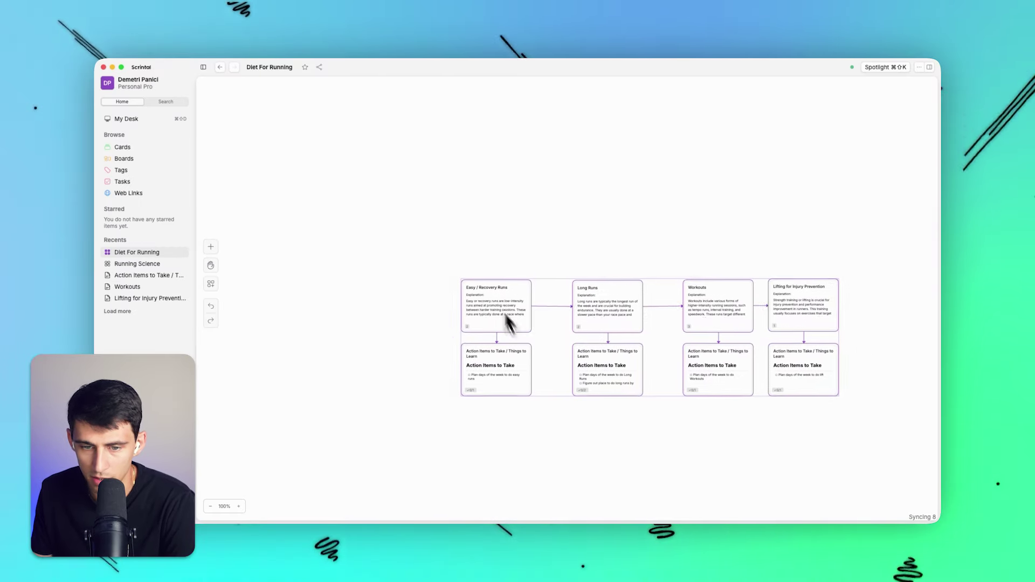
left_click(490, 289)
scroll(490, 292, "up", 1)
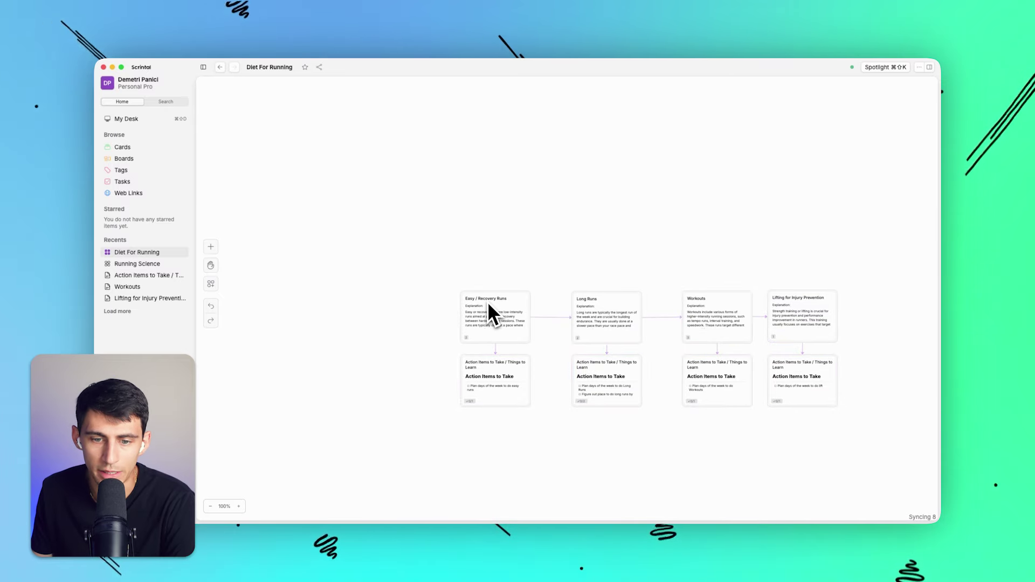
Step: View the duplicated Easy / Recovery Runs card and its linked action card, highlight the Things to Learn heading, and close it
double_click(489, 303)
left_click(680, 227)
left_click(737, 313)
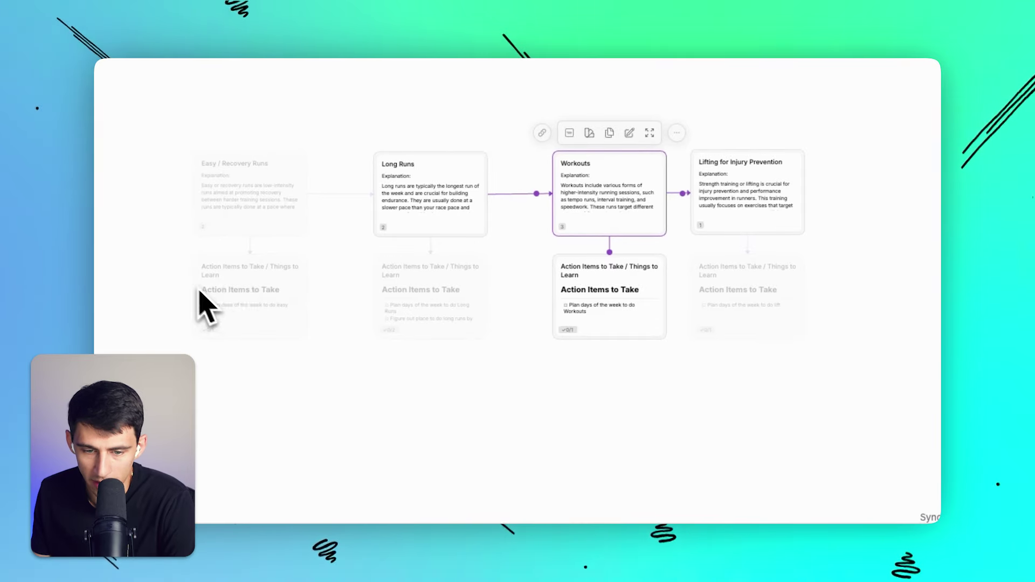
left_click(202, 294)
scroll(286, 318, "down", 1)
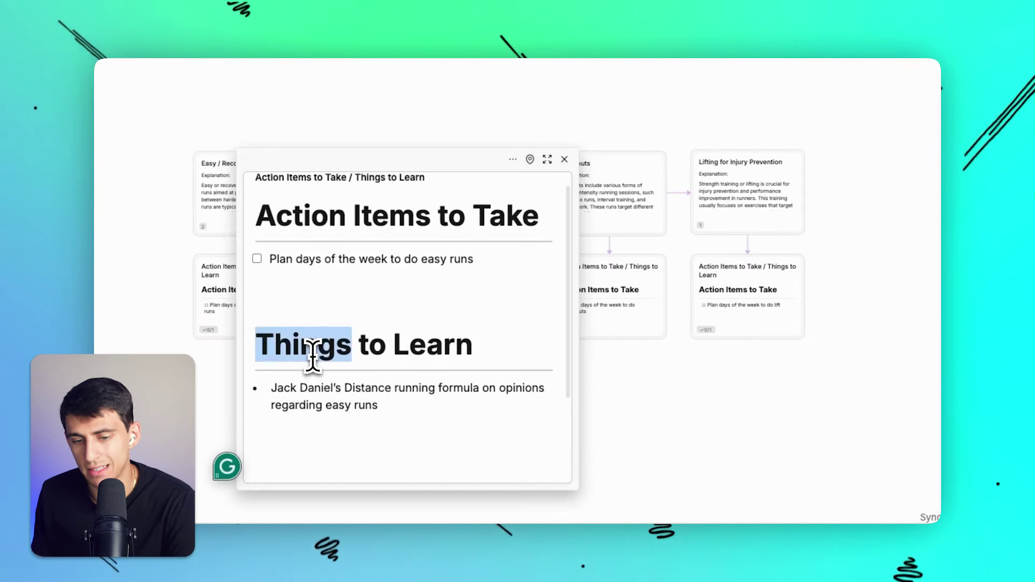
triple_click(314, 357)
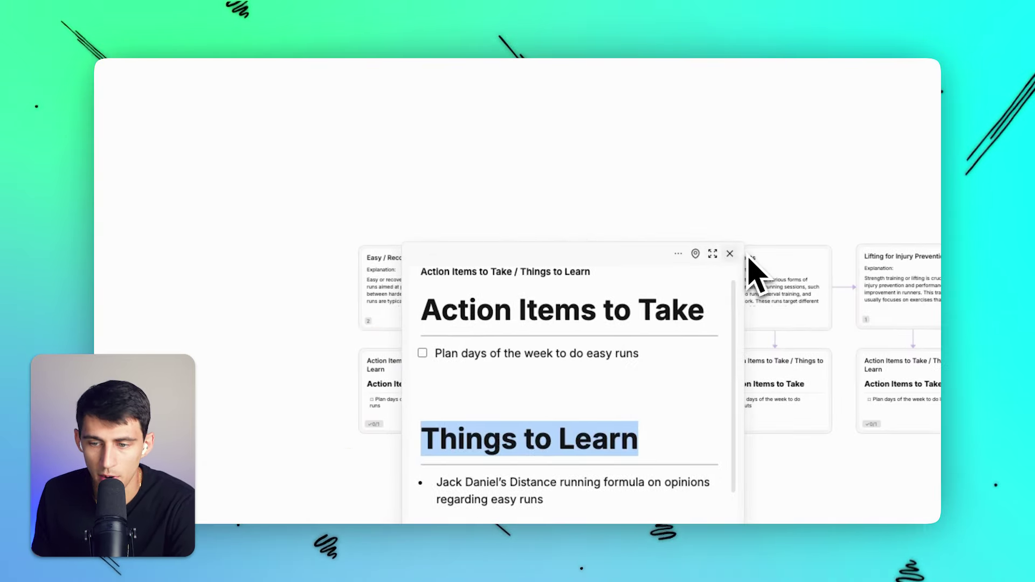
left_click(567, 162)
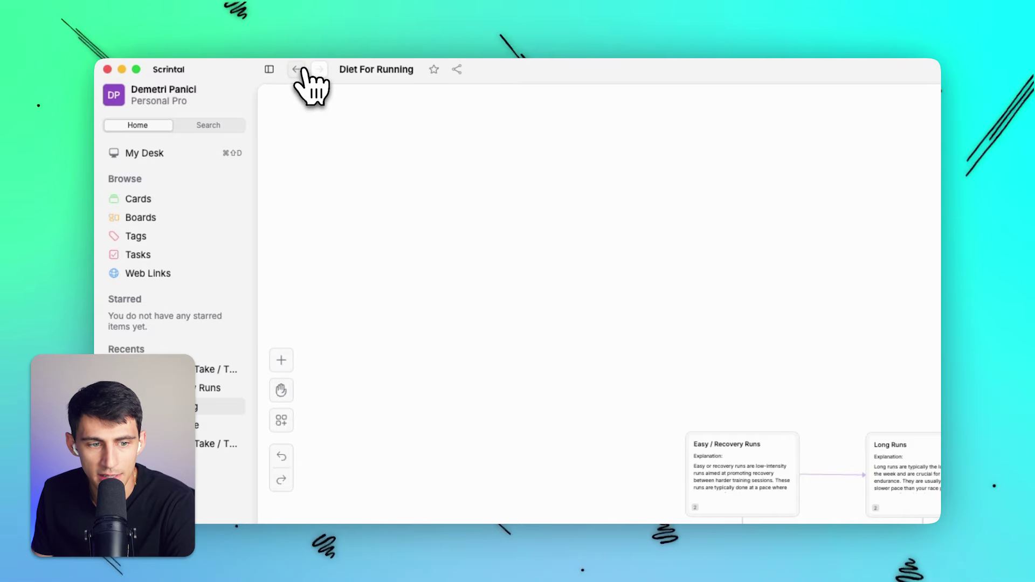
Step: Go through the Desk back into the Diet For Running board, open its Easy / Recovery Runs card and move the window clear of the cards
left_click(298, 69)
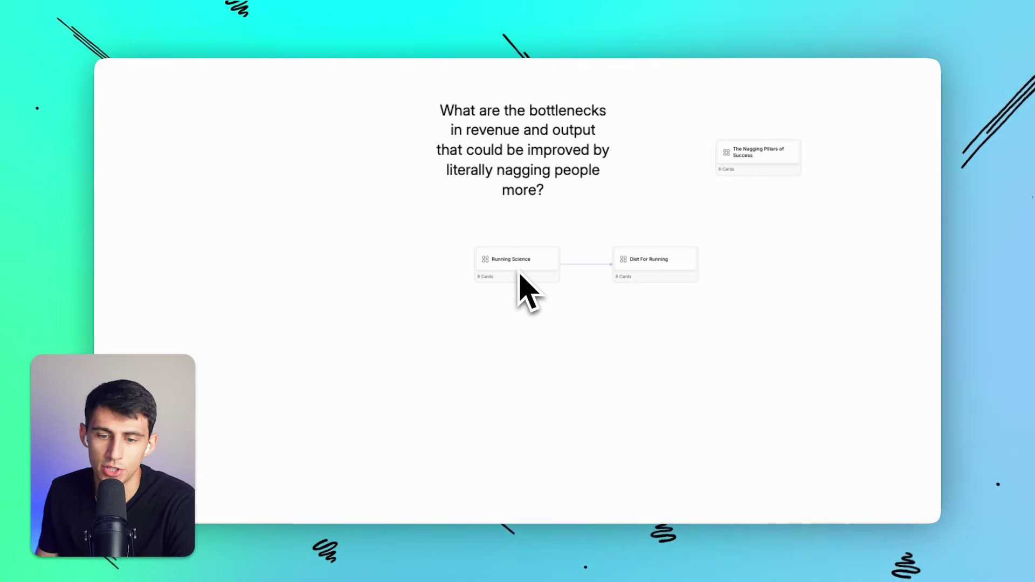
left_click(521, 275)
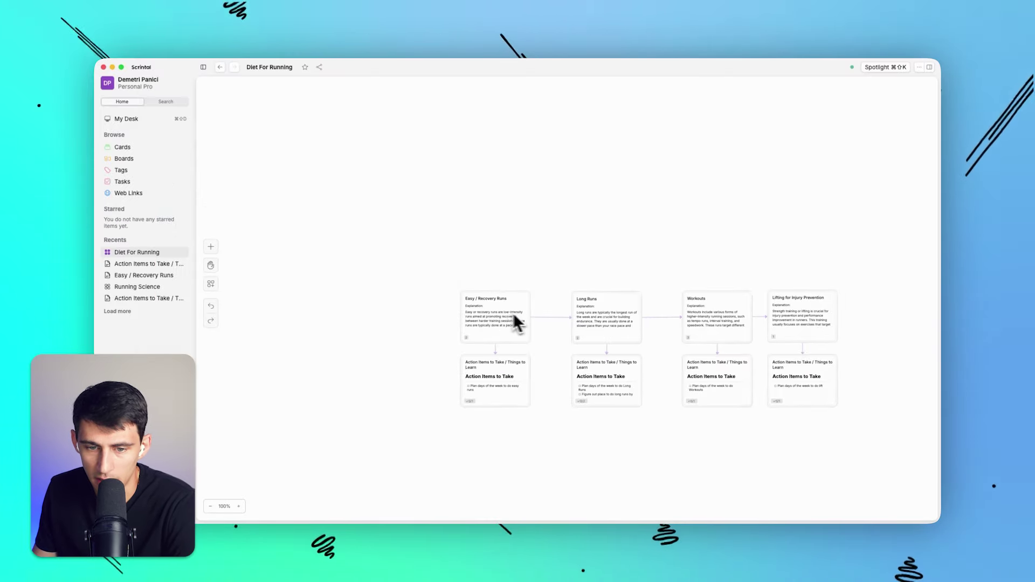
left_click(499, 313)
left_click_drag(568, 233, 273, 101)
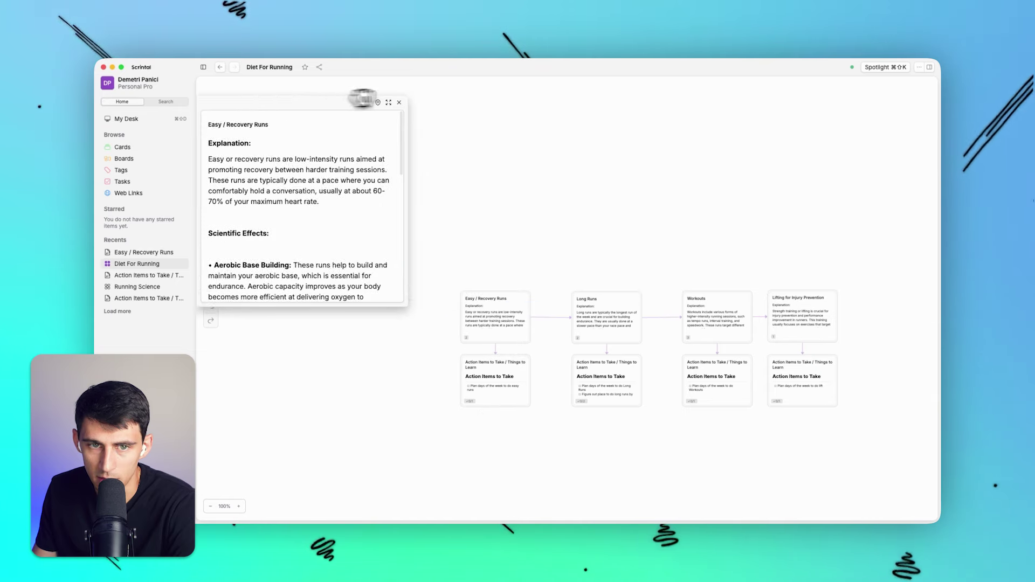